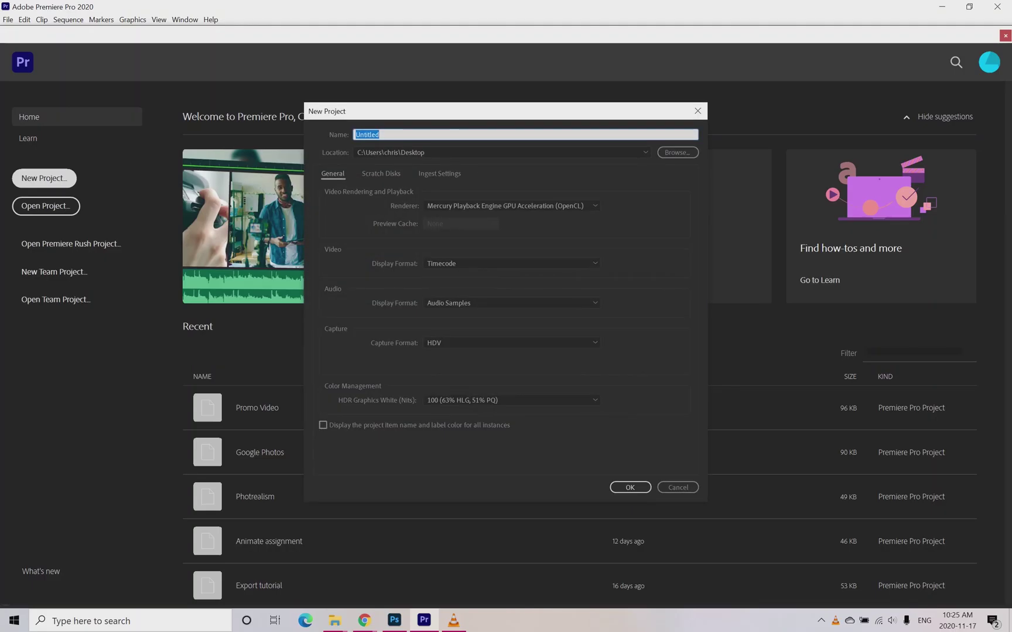
Create a new project named Premiere Pro, saved in the Premiere Pro tutorial folder on the Desktop.
type("Premiere Pro")
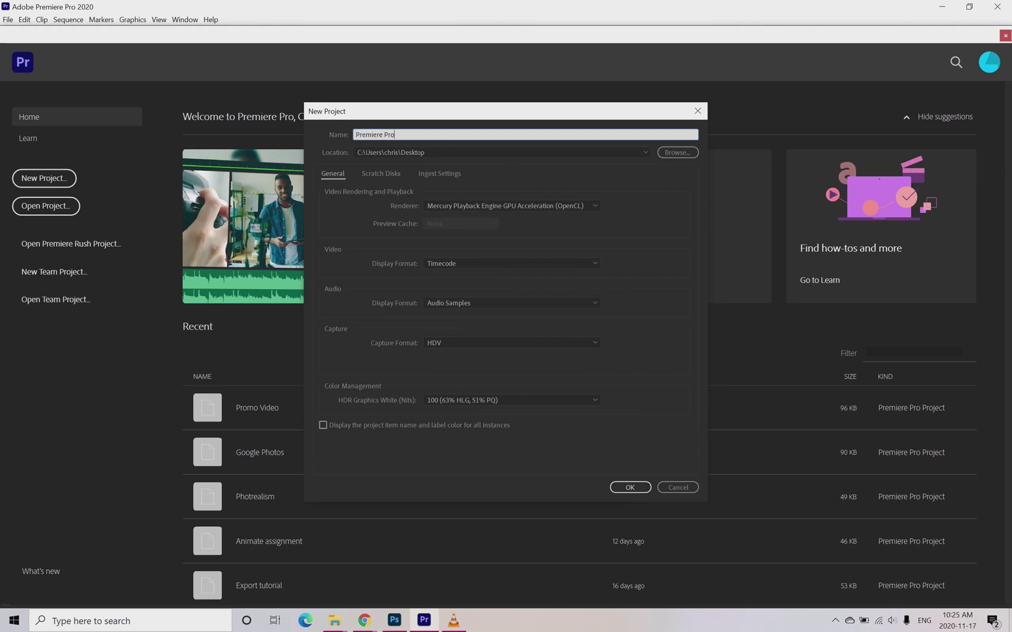
left_click(677, 152)
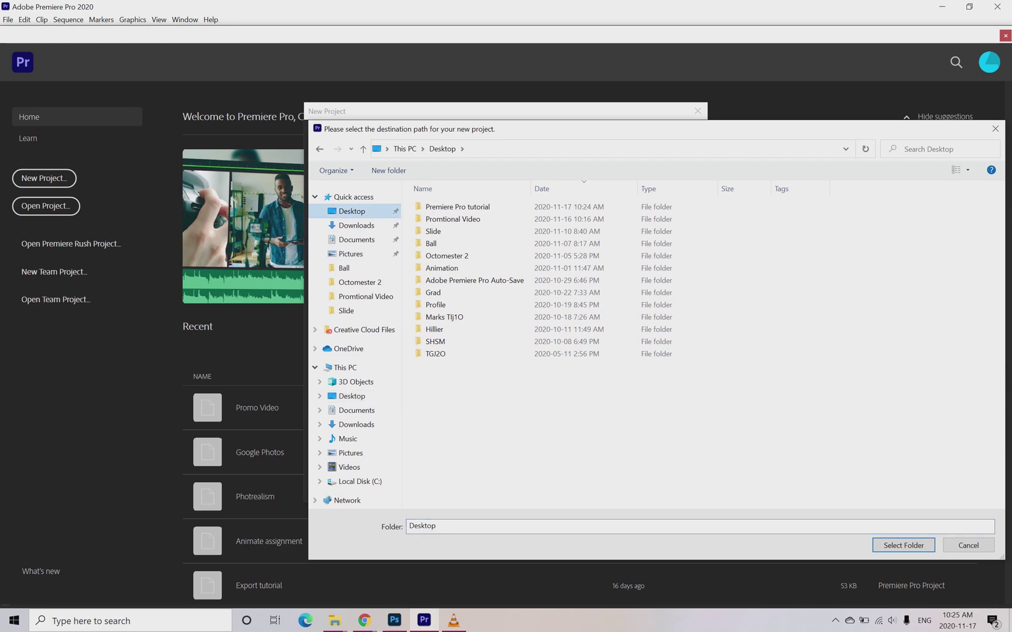
double_click(457, 207)
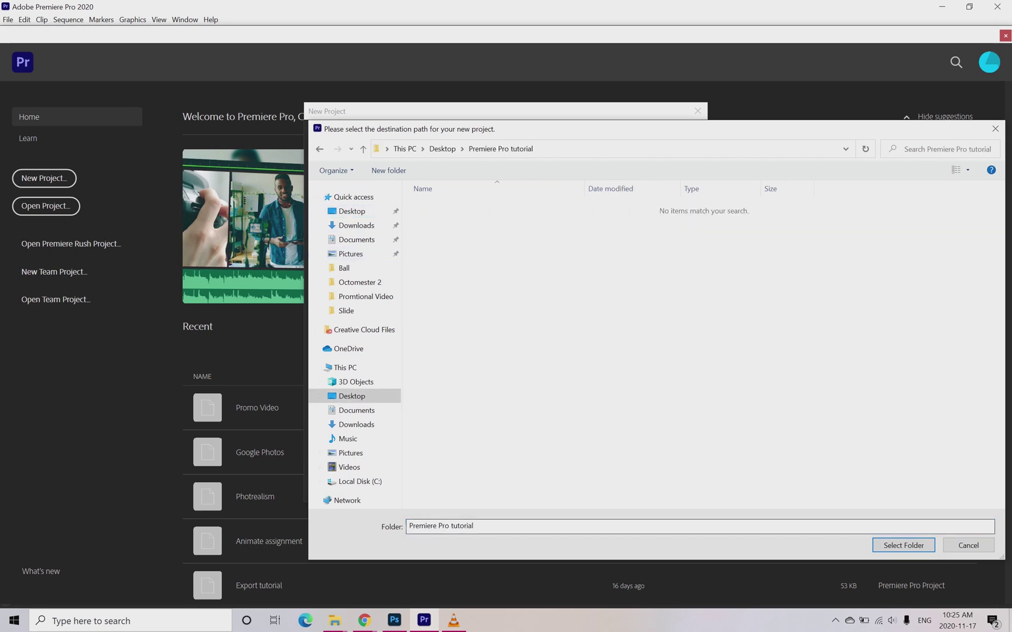
left_click(904, 546)
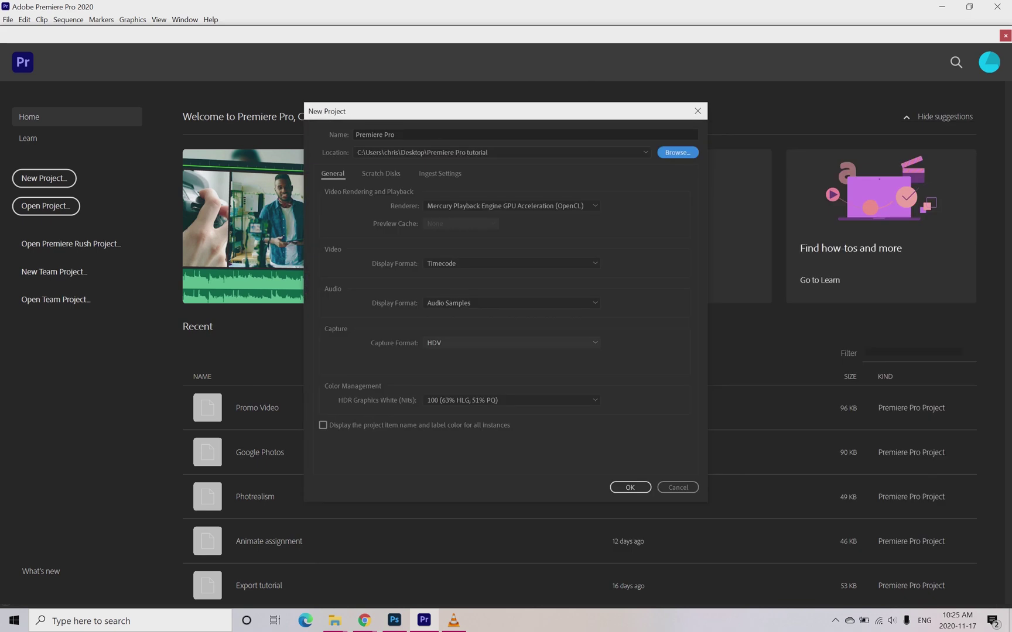
left_click(630, 487)
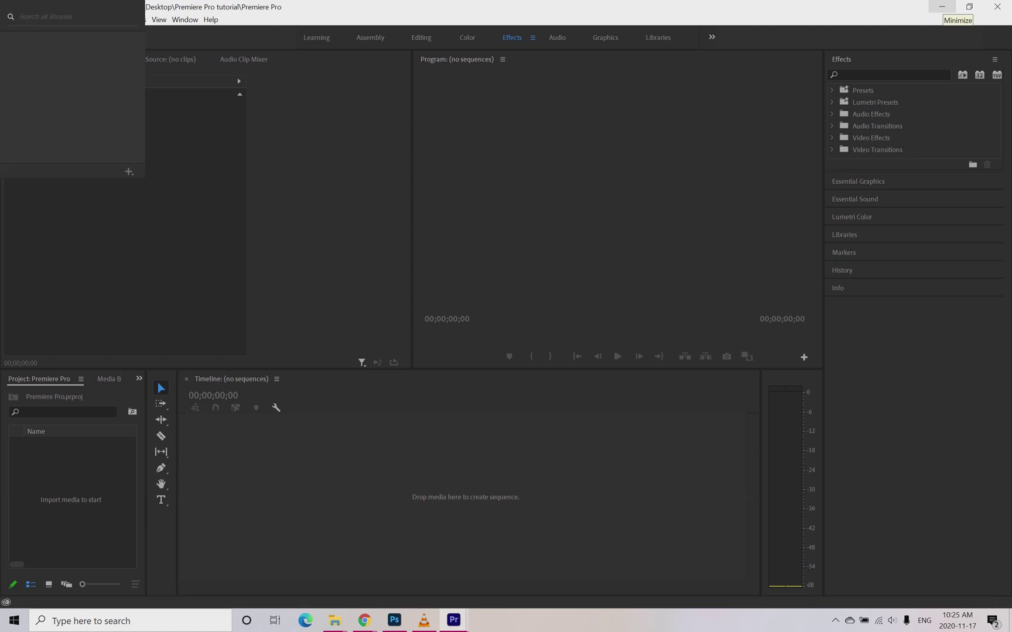
Switch to the desktop and copy all five video clips from the Promtional Video folder in File Explorer.
left_click(942, 7)
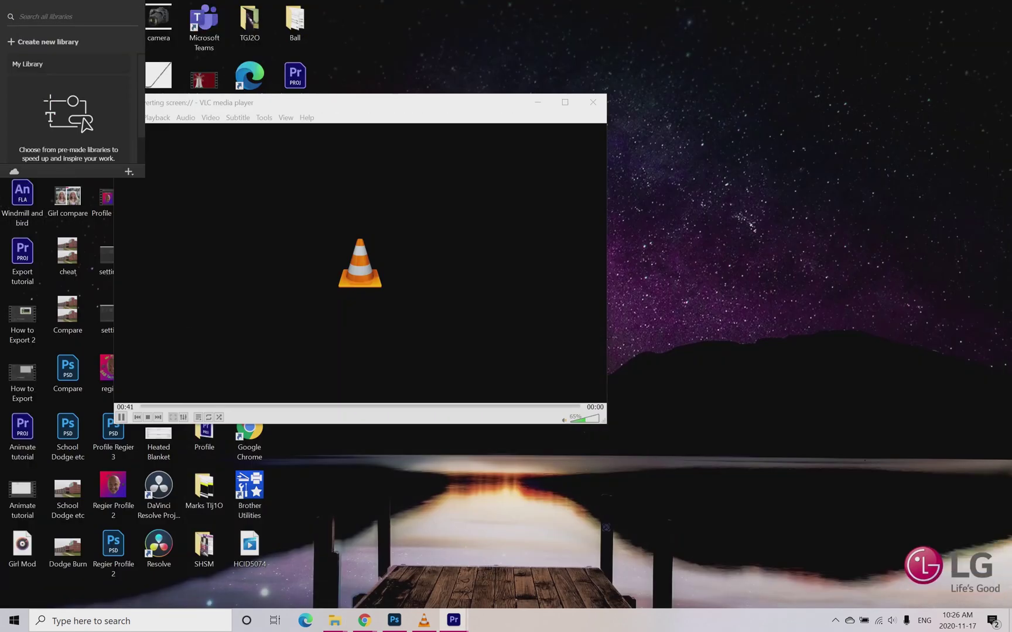
left_click(537, 102)
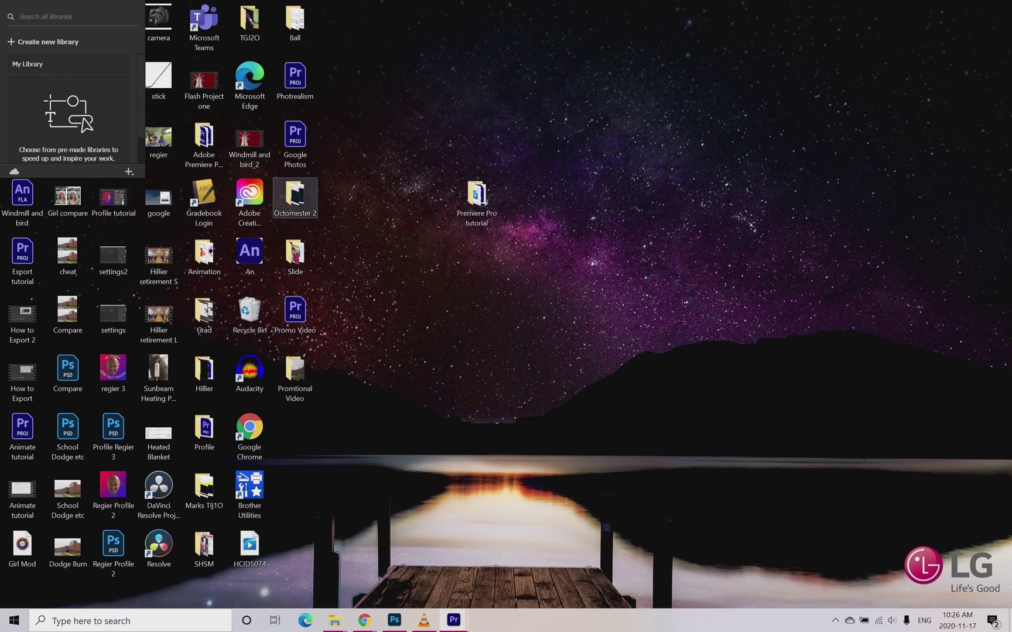
double_click(294, 196)
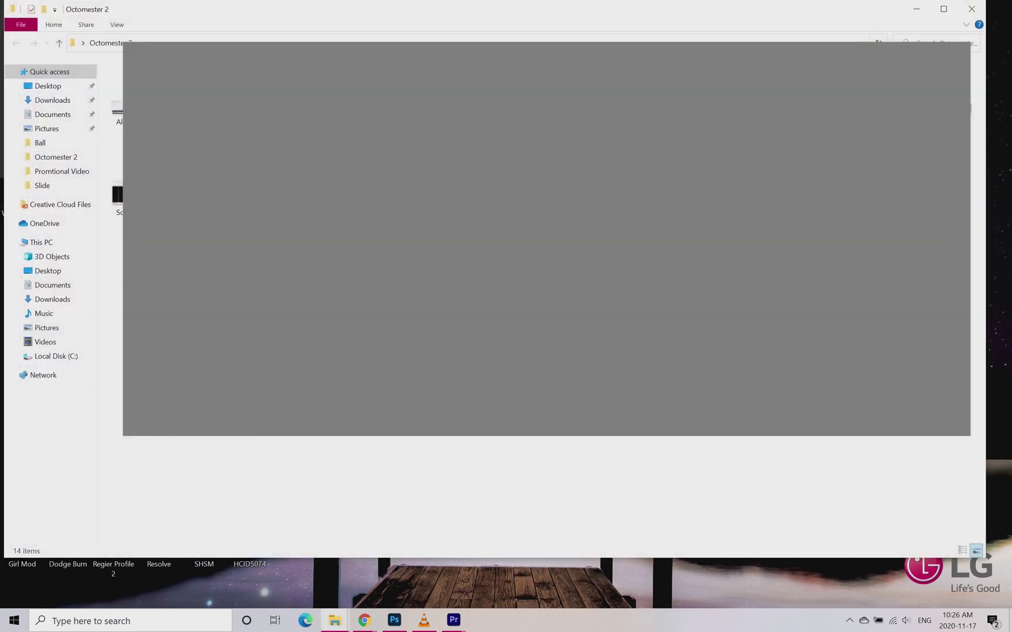
left_click(971, 8)
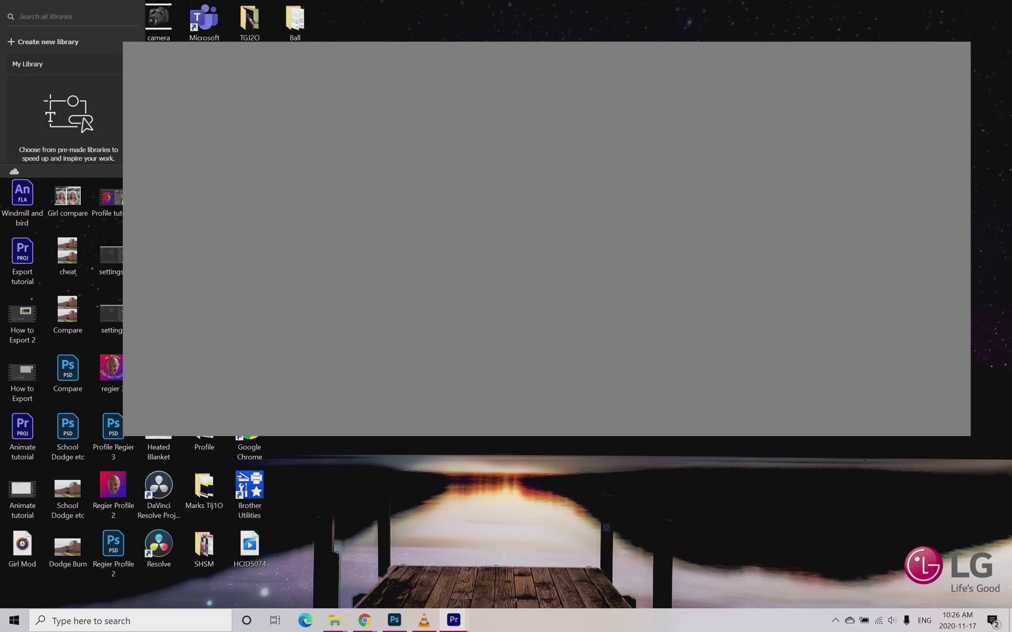
double_click(294, 255)
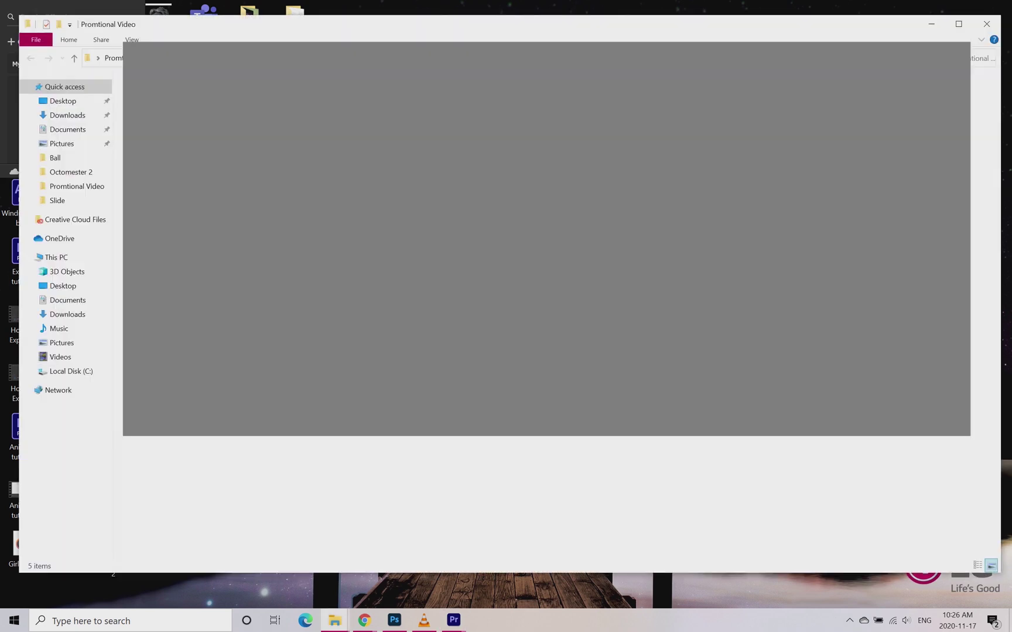
left_click_drag(538, 169, 160, 122)
right_click(159, 121)
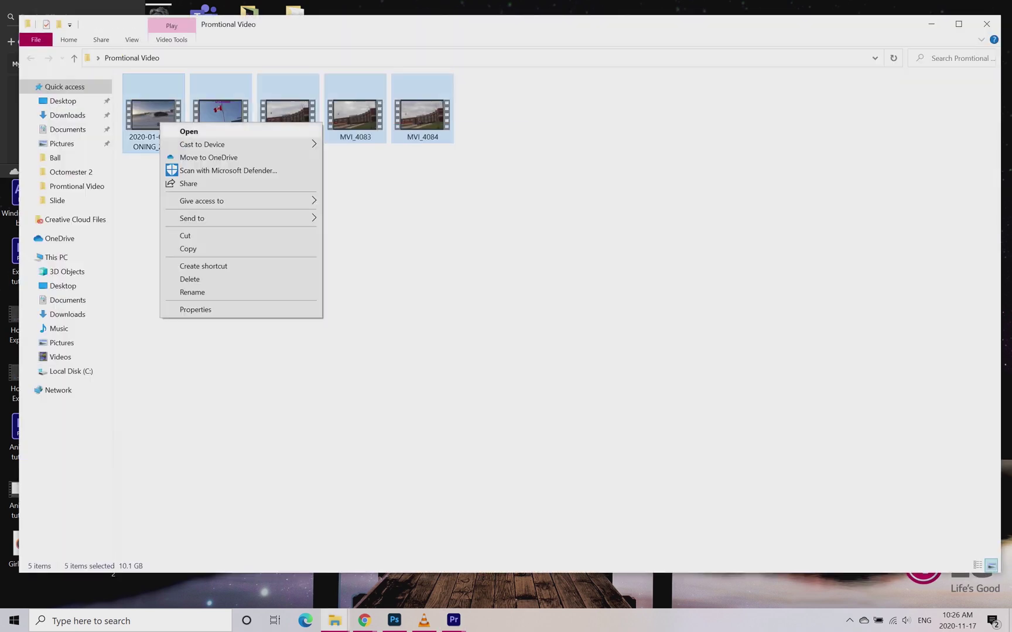
left_click(187, 249)
Paste the copied video clips into the Premiere Pro tutorial folder on the Desktop and put the folder window away.
left_click(63, 100)
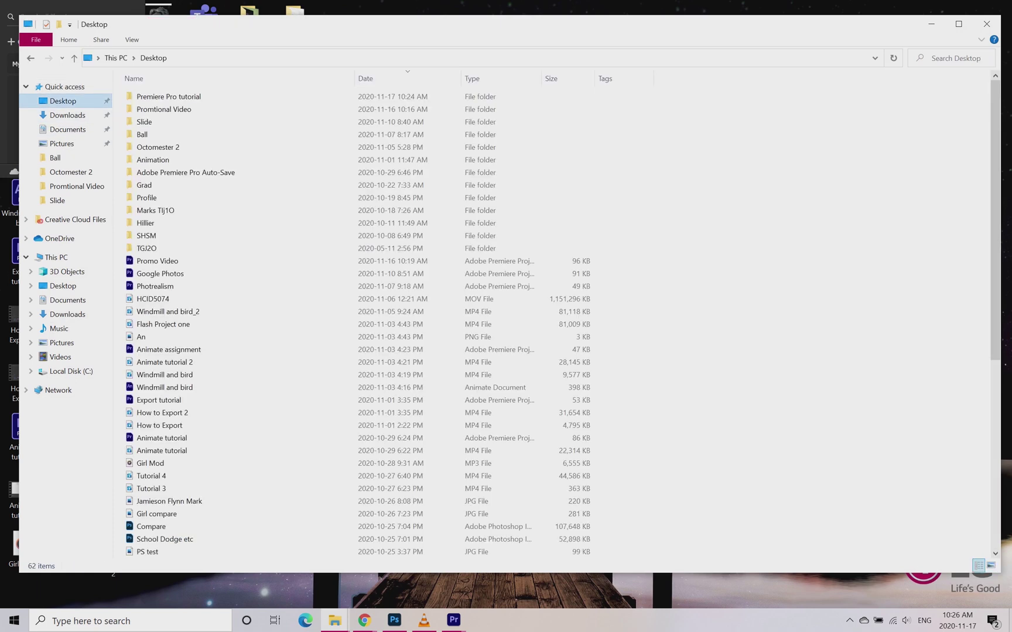
double_click(169, 96)
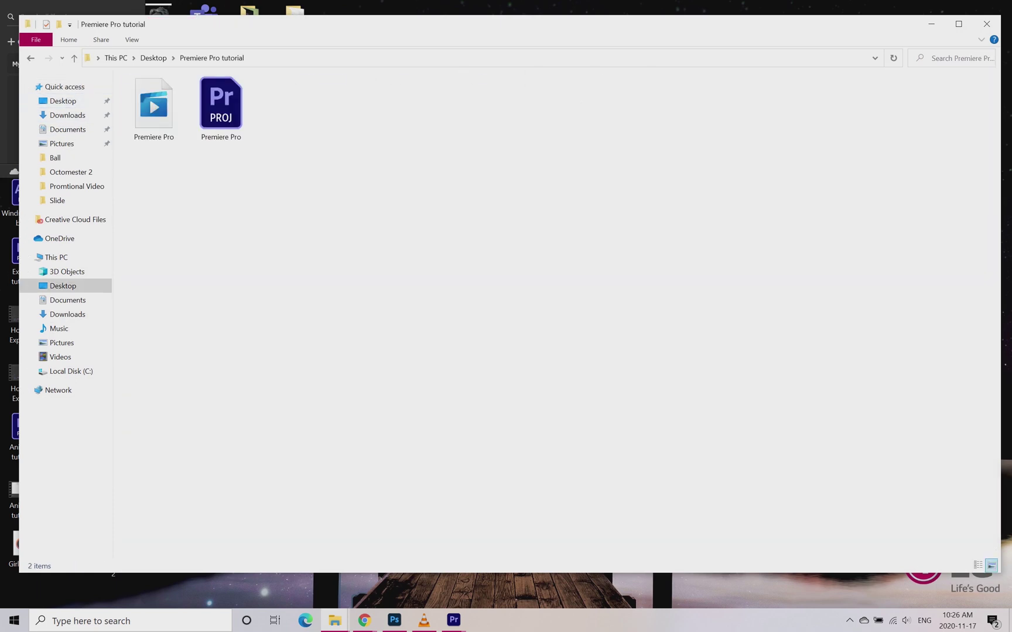
right_click(294, 233)
left_click(321, 317)
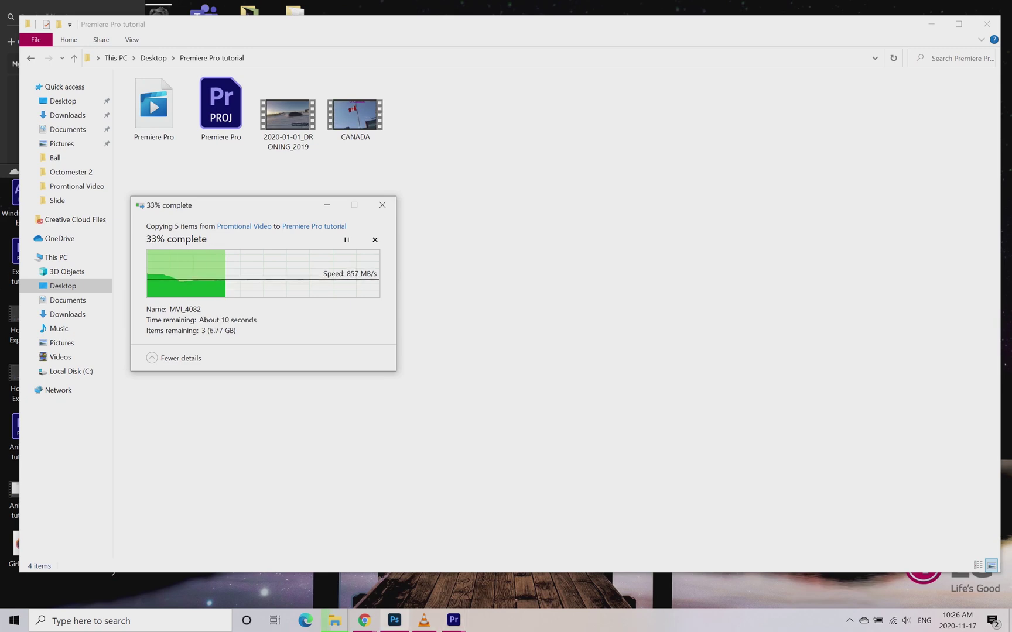
left_click(394, 620)
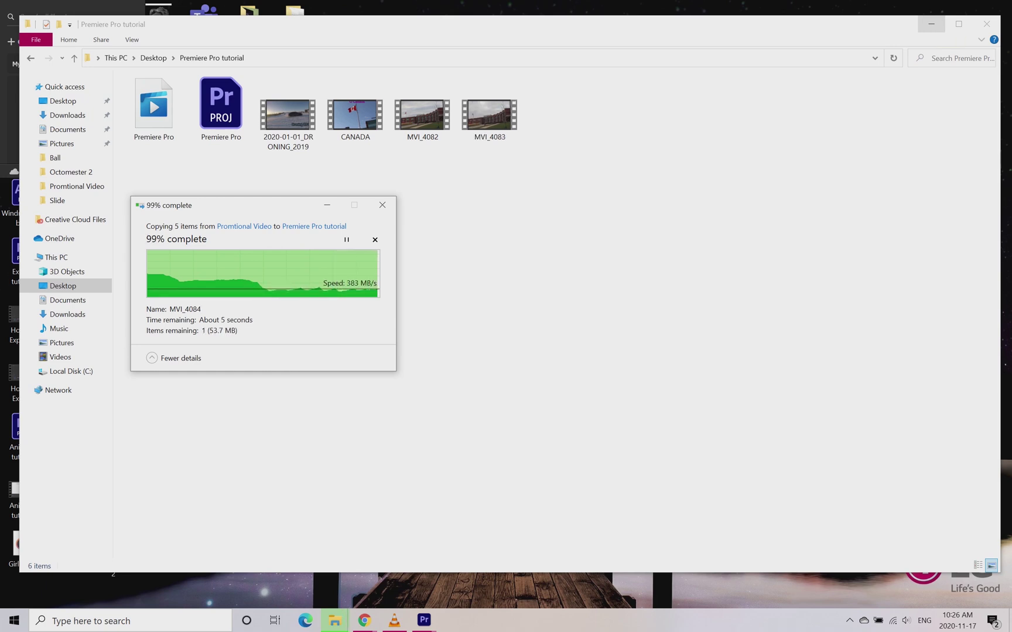
left_click(931, 23)
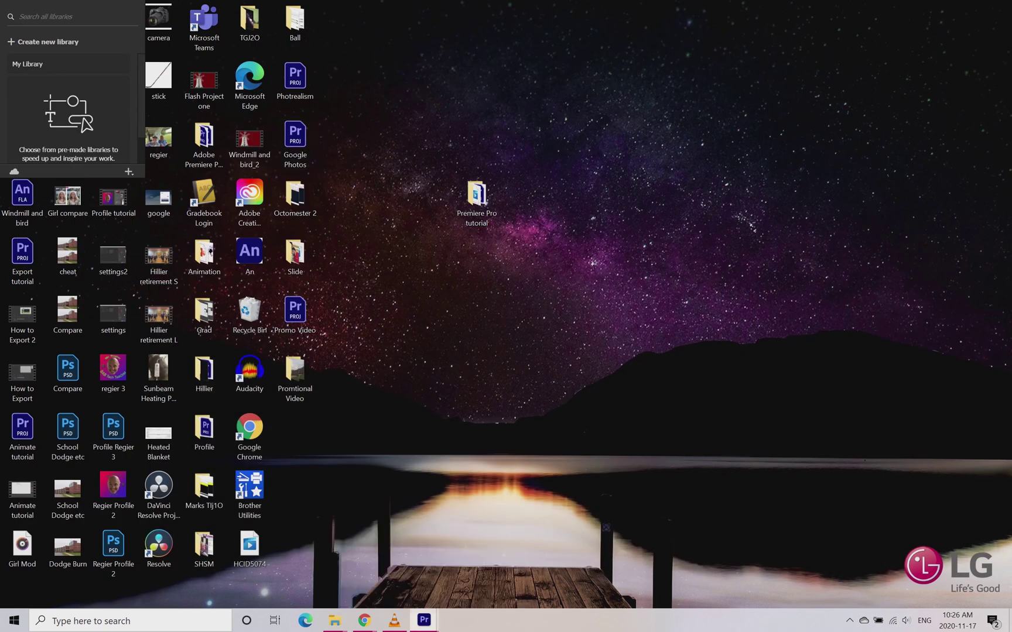
Switch back to Premiere Pro and import the five video clips from the Premiere Pro tutorial folder into the project.
left_click(424, 620)
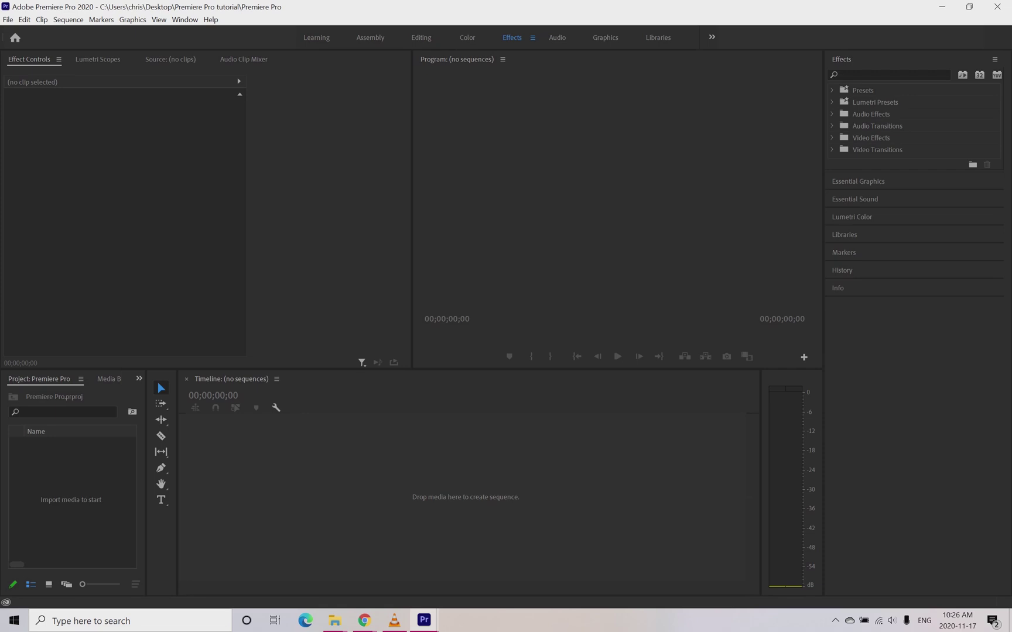
double_click(71, 501)
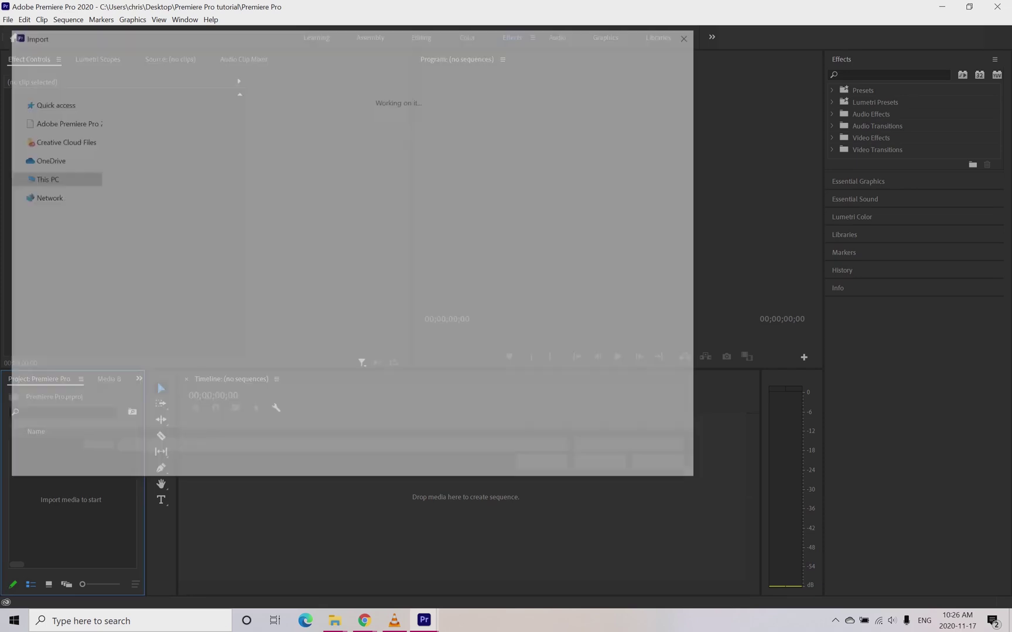
left_click_drag(494, 193, 94, 125)
key("Return")
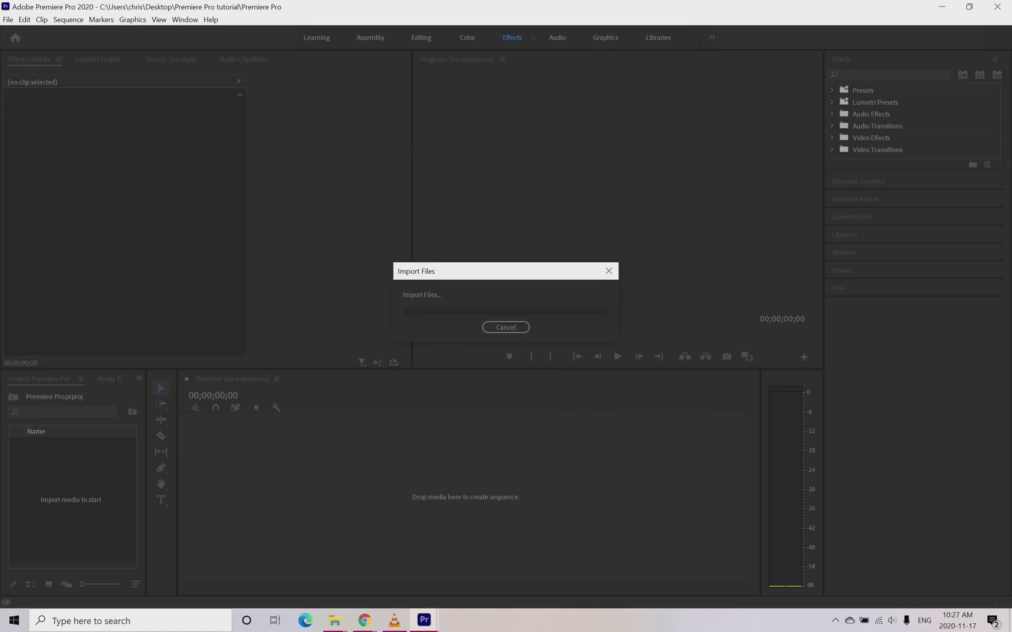
left_click(72, 536)
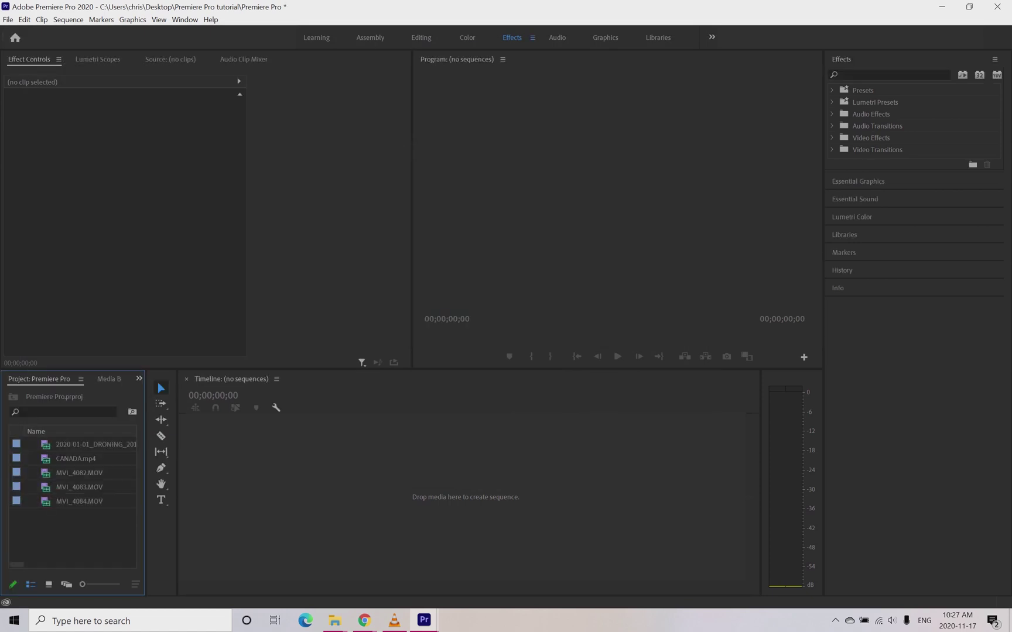
Preview the clips MVI_4084.MOV, MVI_4083.MOV, MVI_4082.MOV and CANADA.mp4 one after another in the Source monitor.
left_click(79, 502)
double_click(79, 501)
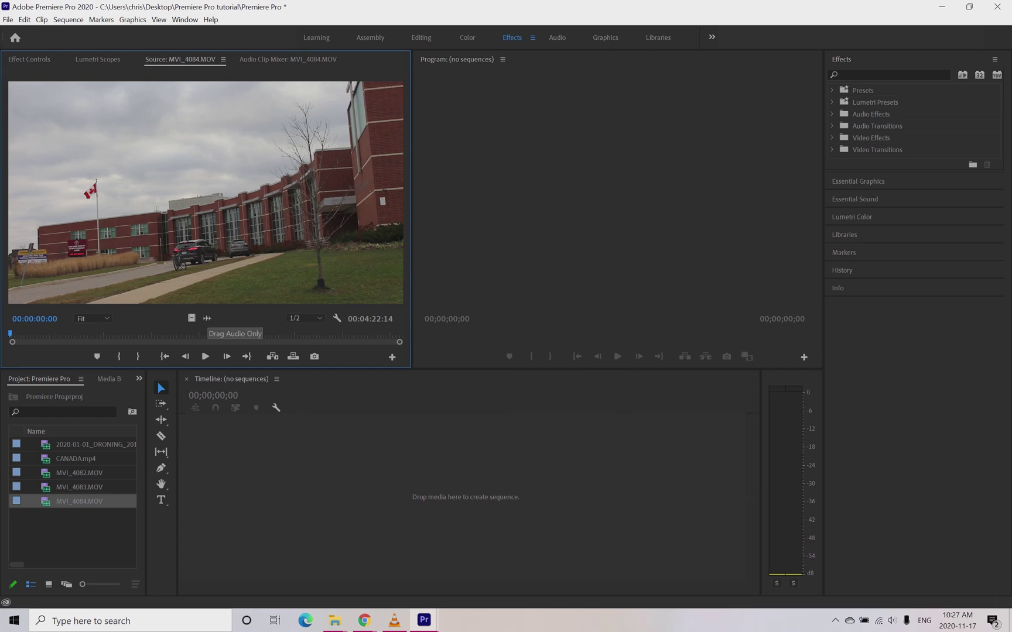
double_click(79, 487)
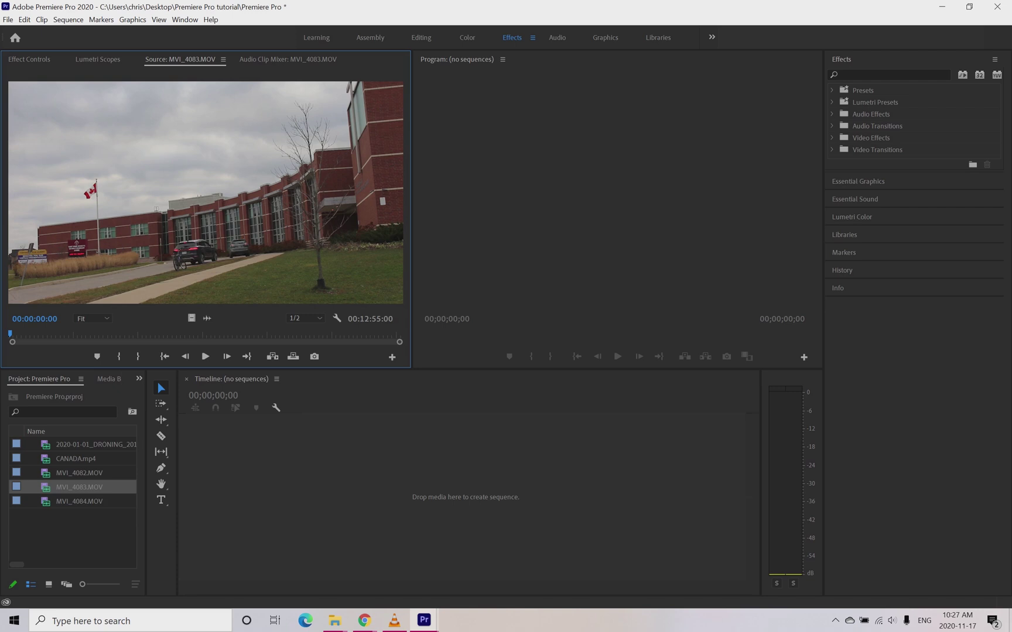
left_click(84, 487)
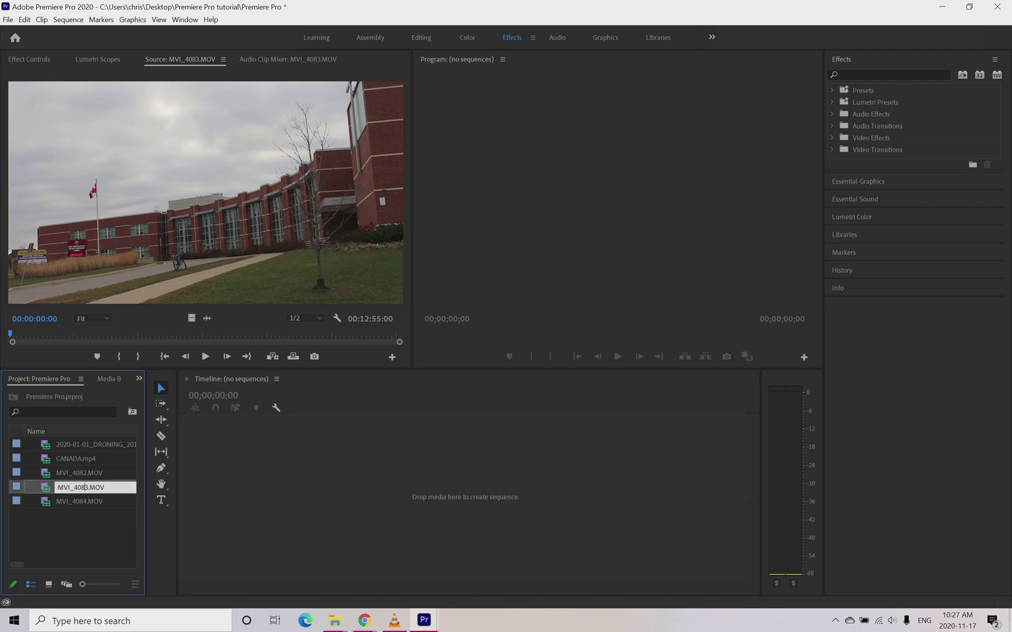
double_click(45, 487)
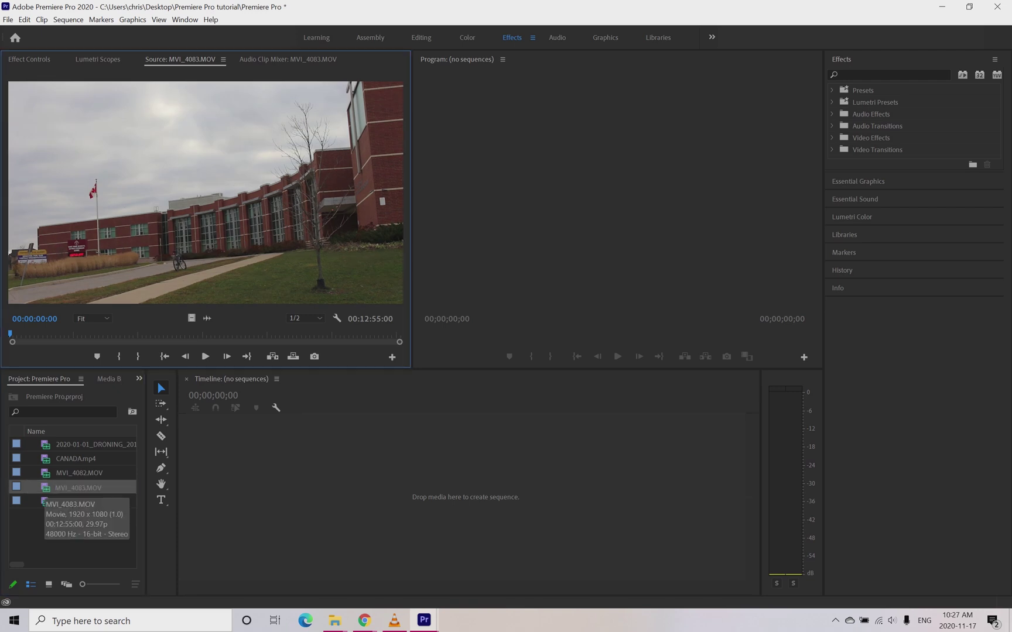
double_click(46, 473)
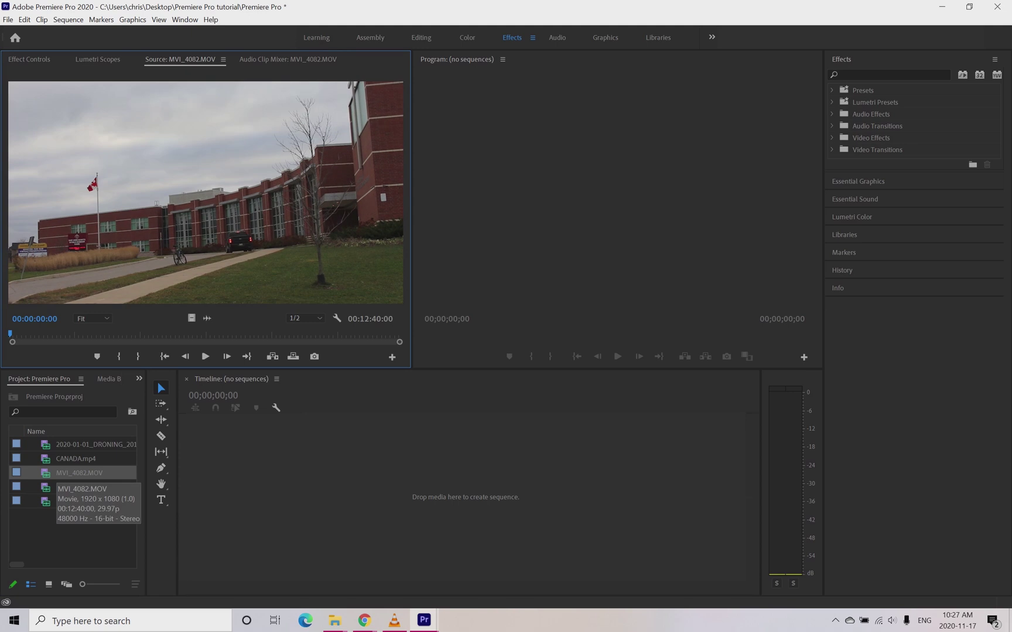
double_click(51, 459)
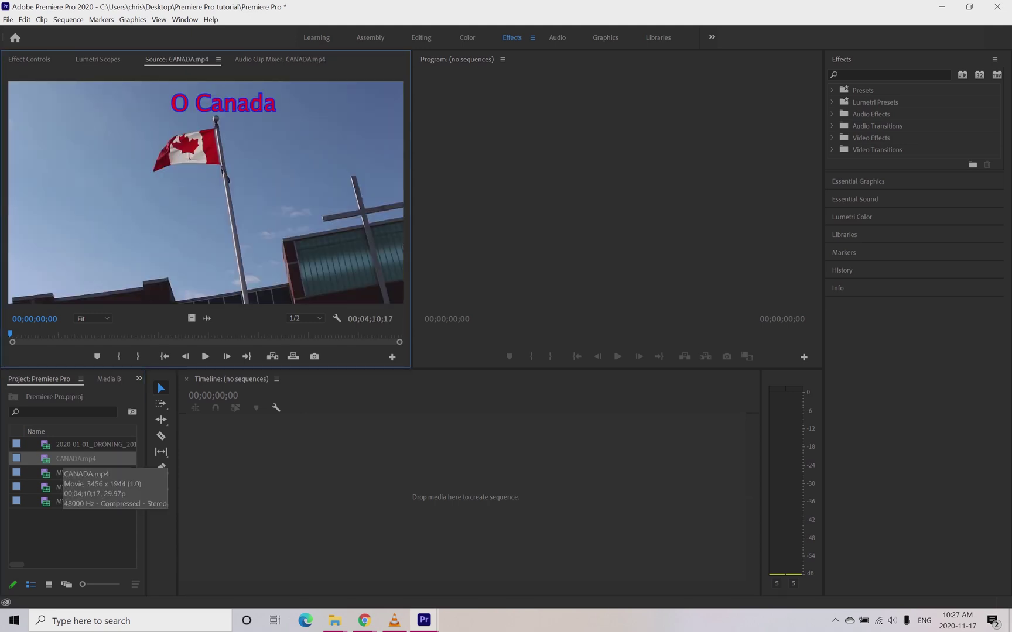
Load 2020-01-01_DRONING_2019.mp4 into the Source monitor and play its opening seconds, stopping at 00:00:04:12.
double_click(64, 445)
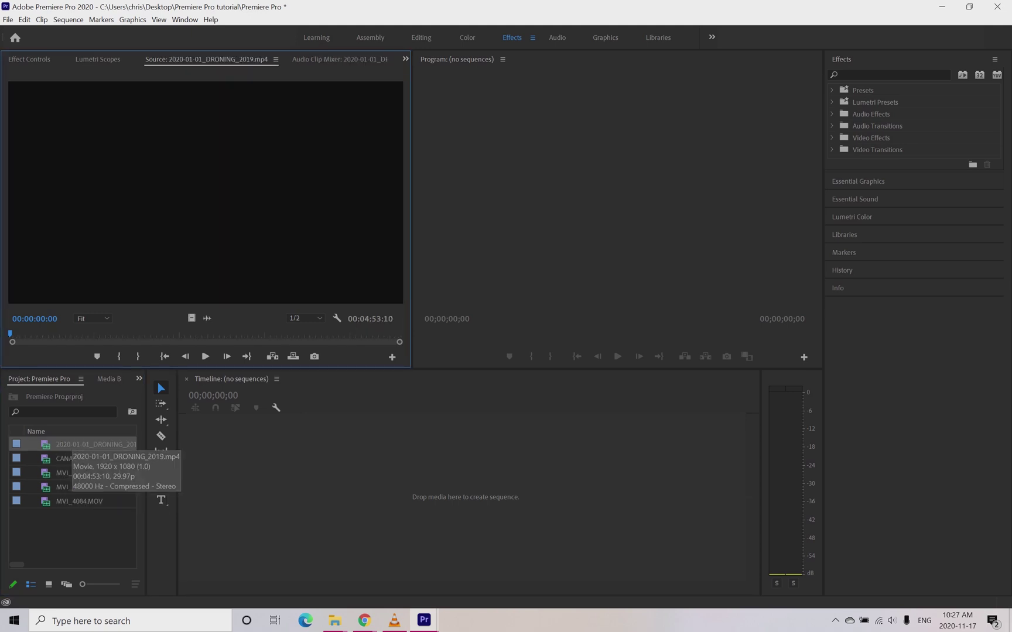
double_click(65, 444)
double_click(46, 445)
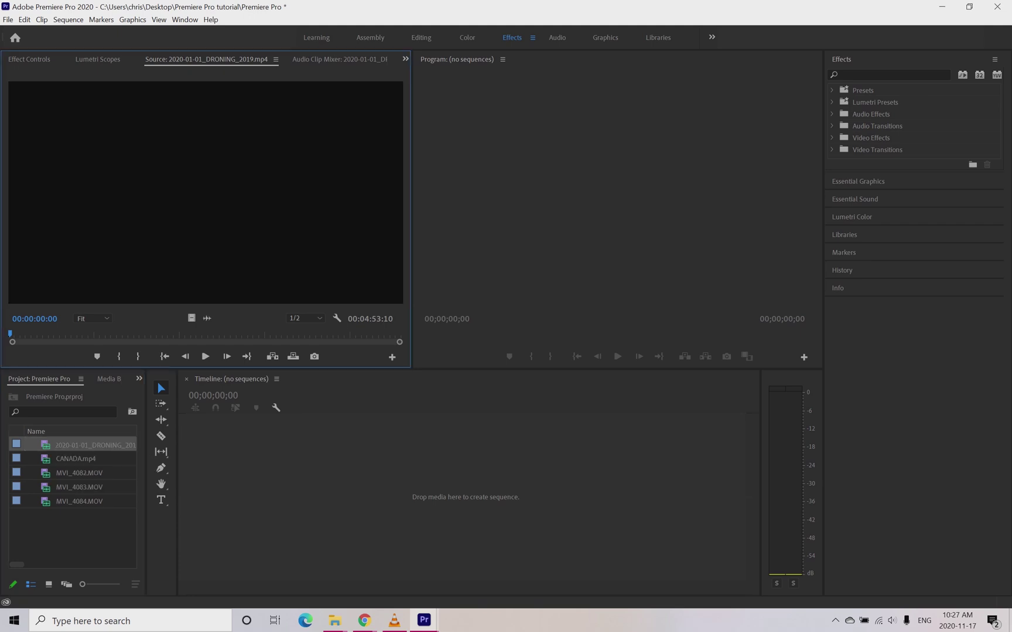
double_click(72, 445)
key("Escape")
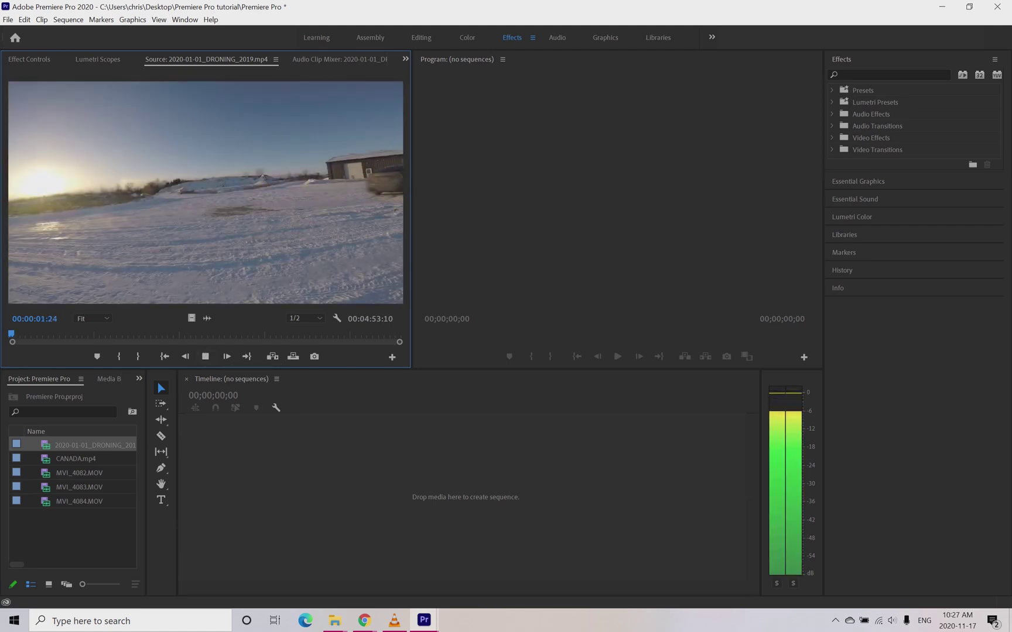
key("space")
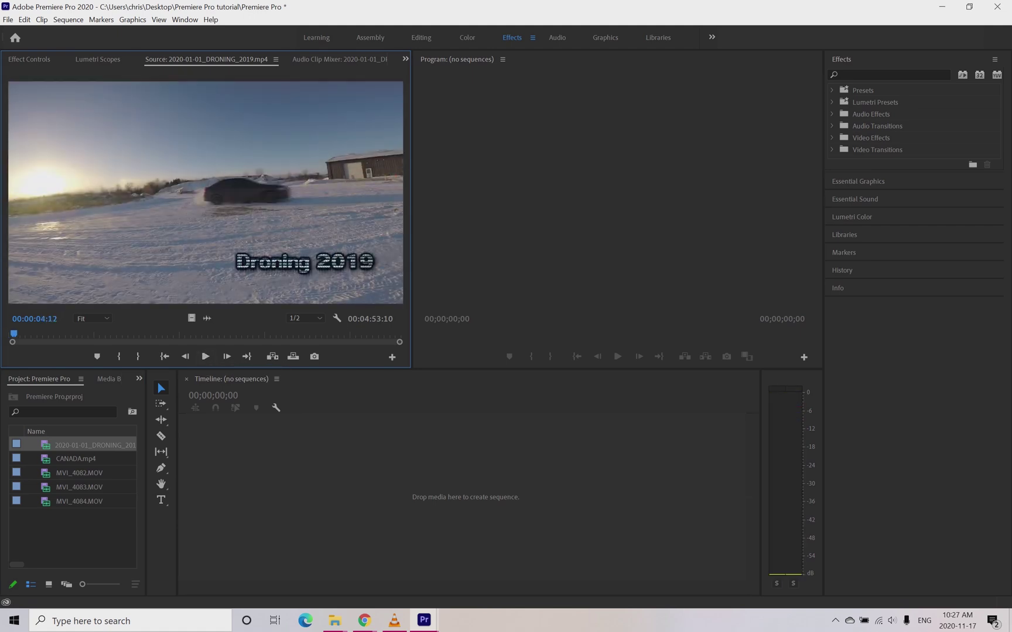
left_click(95, 445)
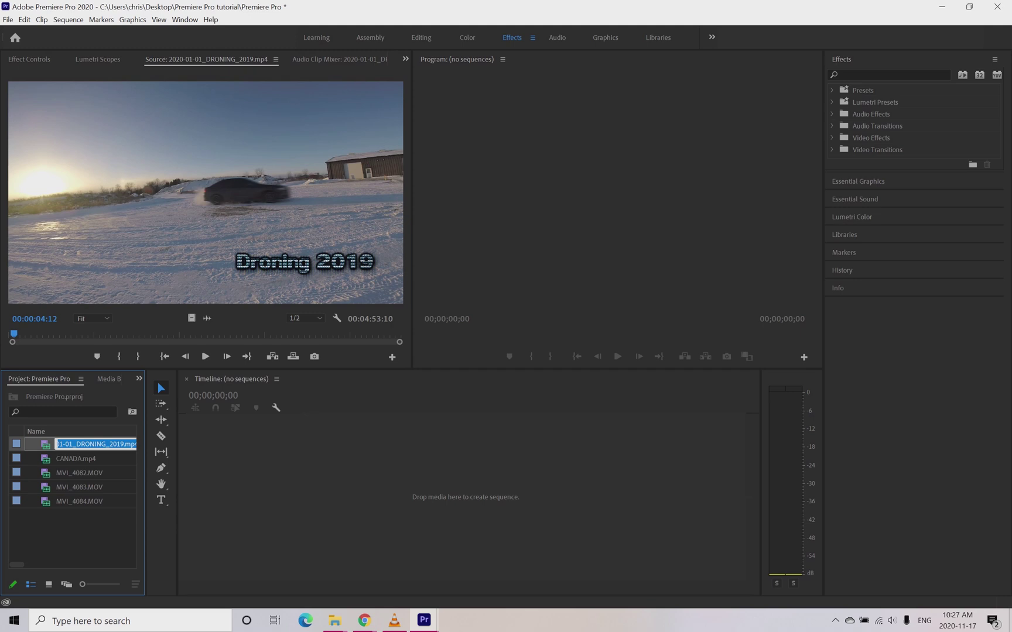
key("Escape")
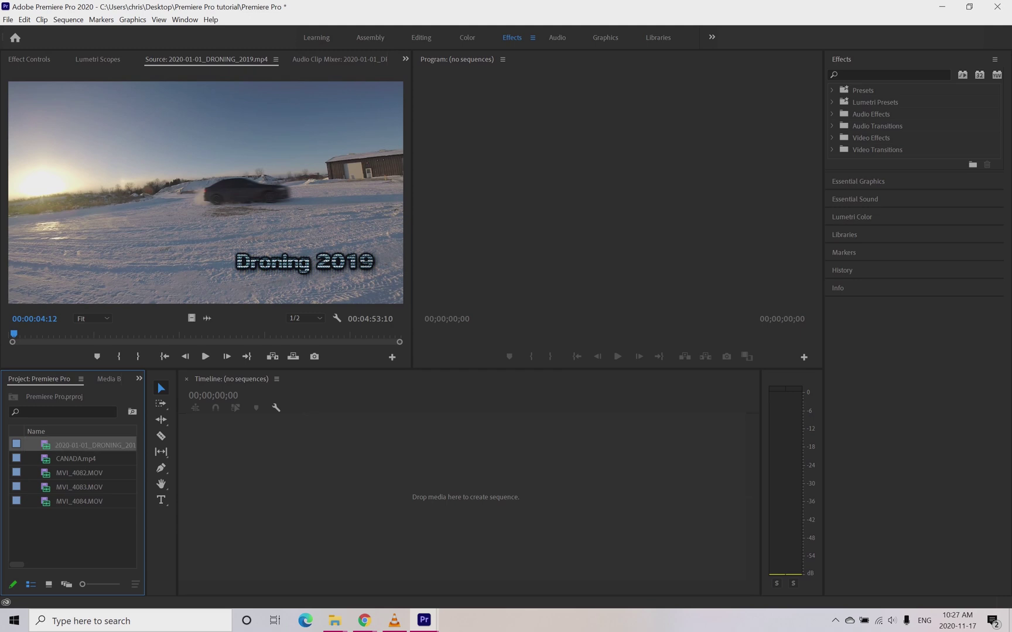
Mark an In point at 00:01:27:03 in the droning source clip and play the clip from there.
left_click_drag(14, 333, 124, 334)
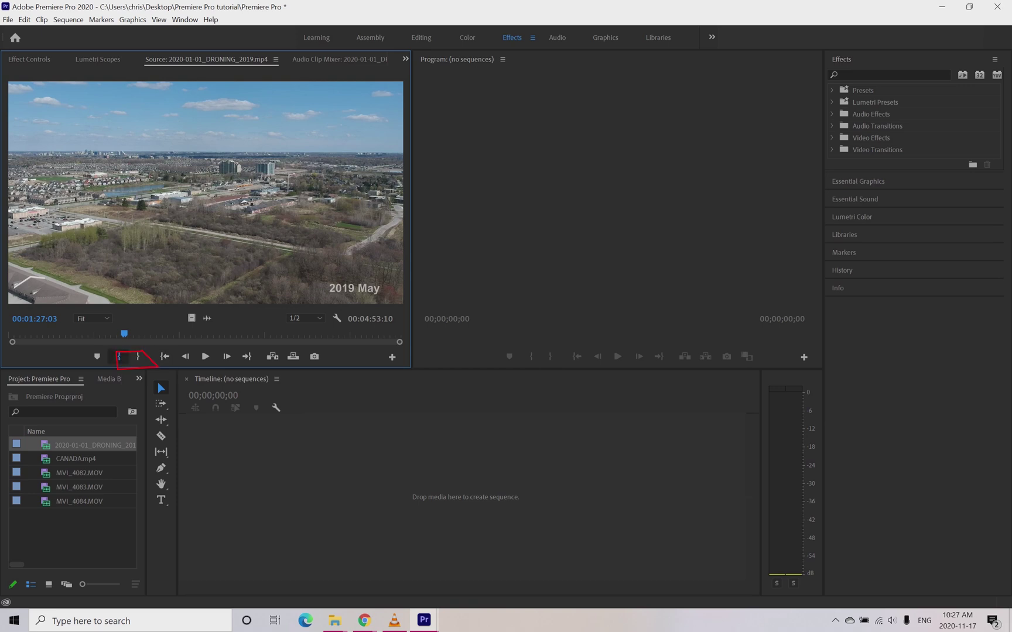
left_click(119, 356)
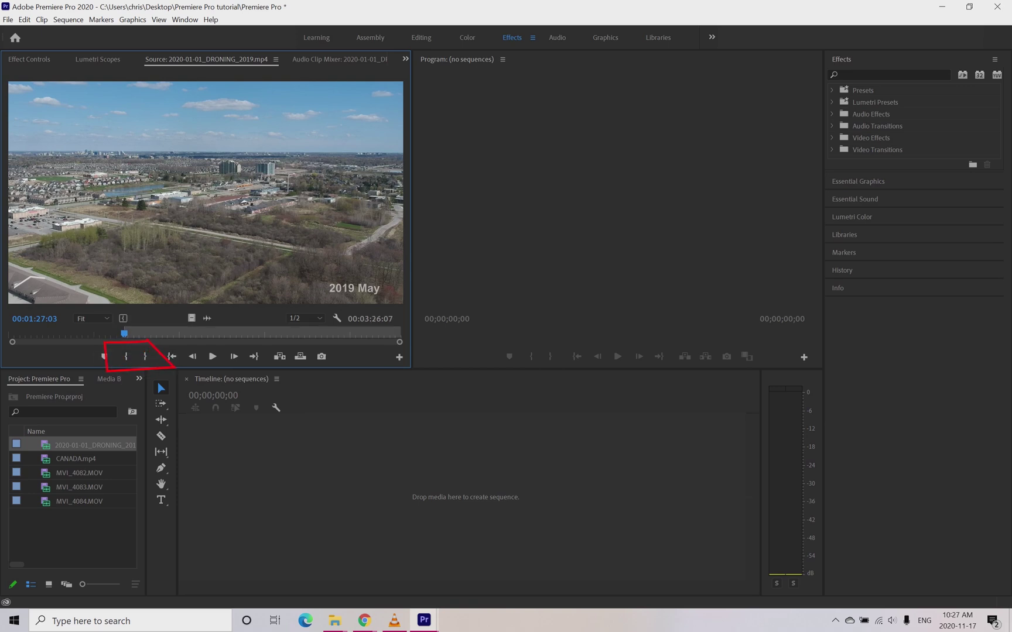
left_click(213, 356)
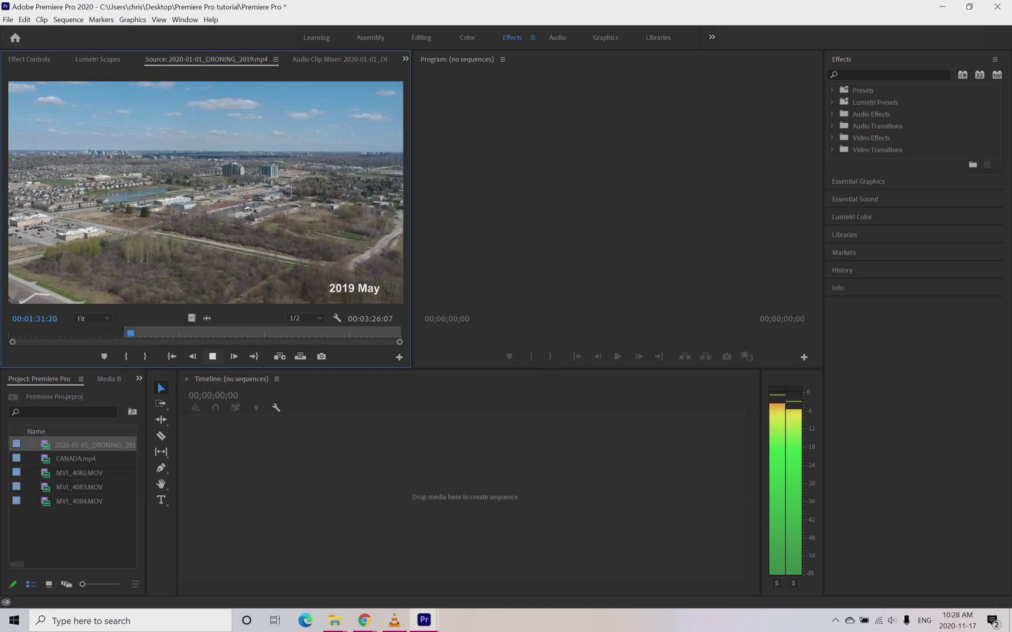
Stop playback, step back to 00:01:32:01 in the droning source clip and mark an Out point there.
key("space")
left_click(192, 356)
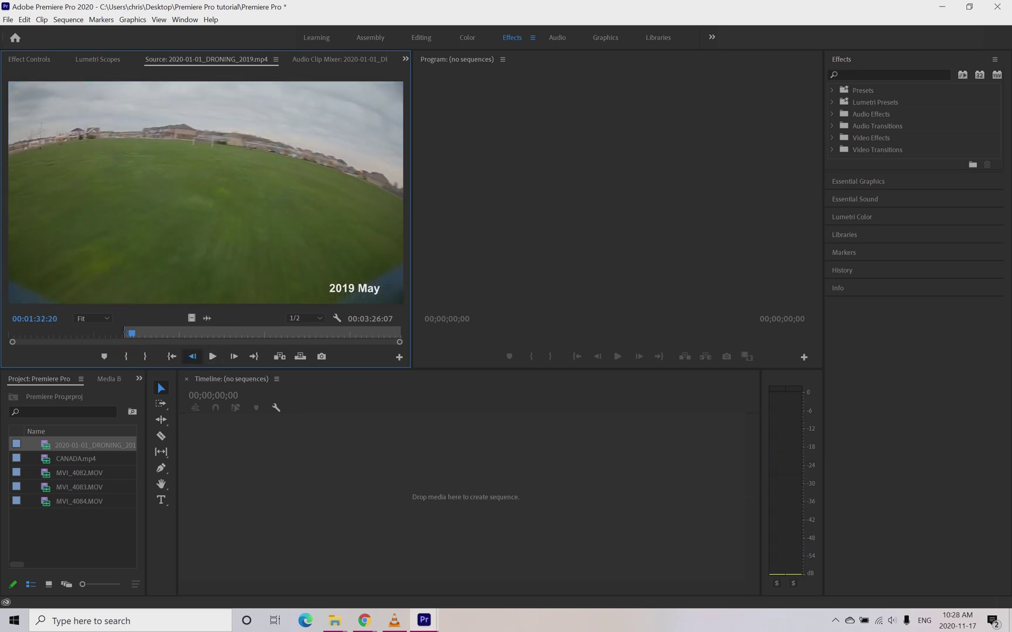
left_click(192, 357)
left_click(192, 356)
left_click(192, 356)
left_click(192, 356)
left_click(192, 357)
left_click(192, 356)
left_click(192, 356)
left_click(192, 356)
left_click(192, 356)
left_click(192, 356)
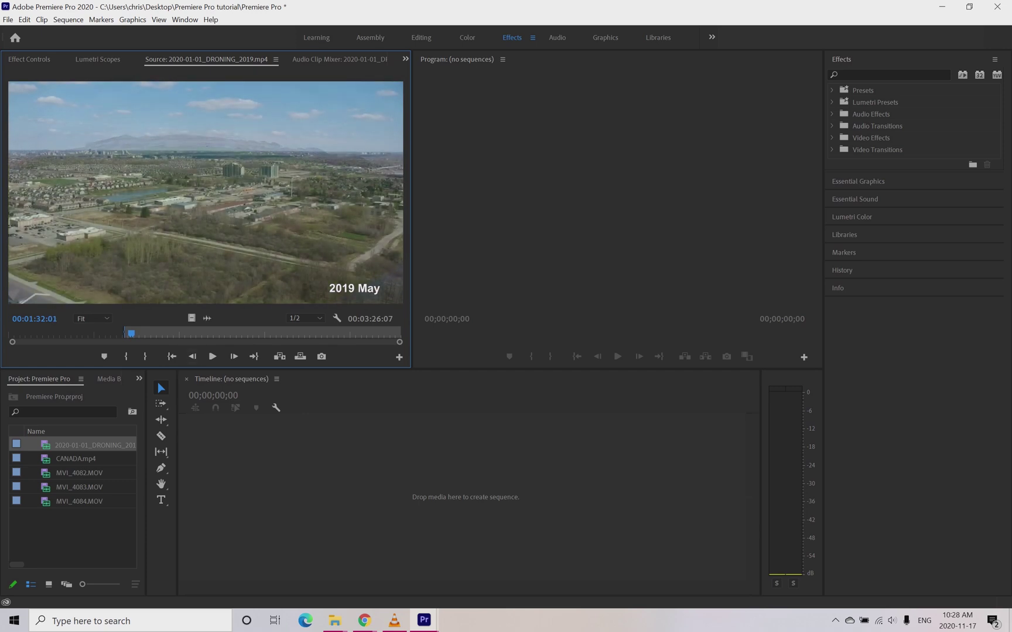
key("o")
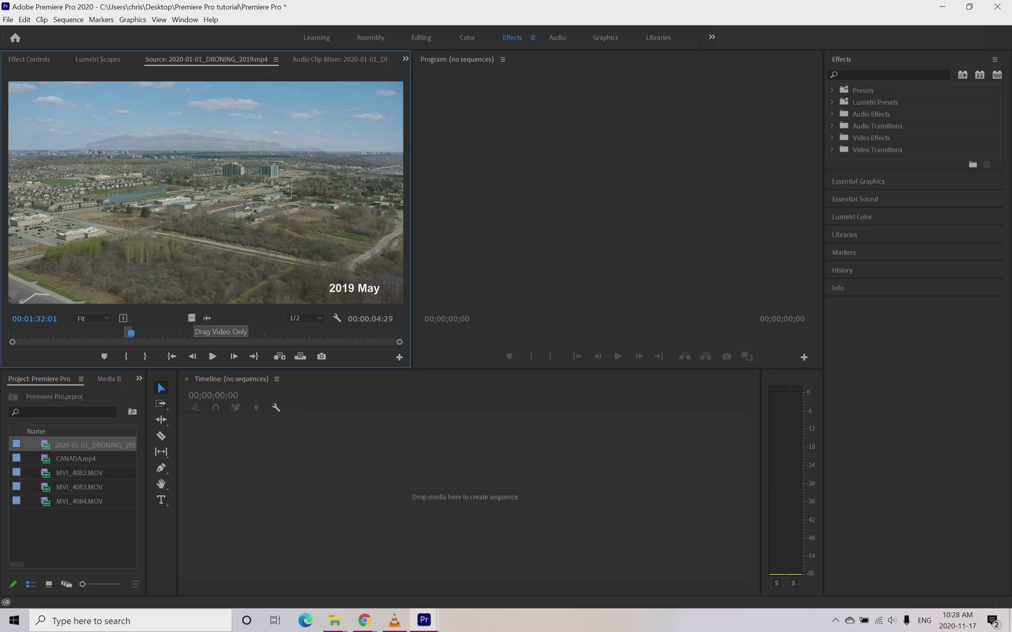
Create a sequence by placing only the video of the marked droning segment in the empty timeline, and play it.
left_click_drag(192, 319, 410, 492)
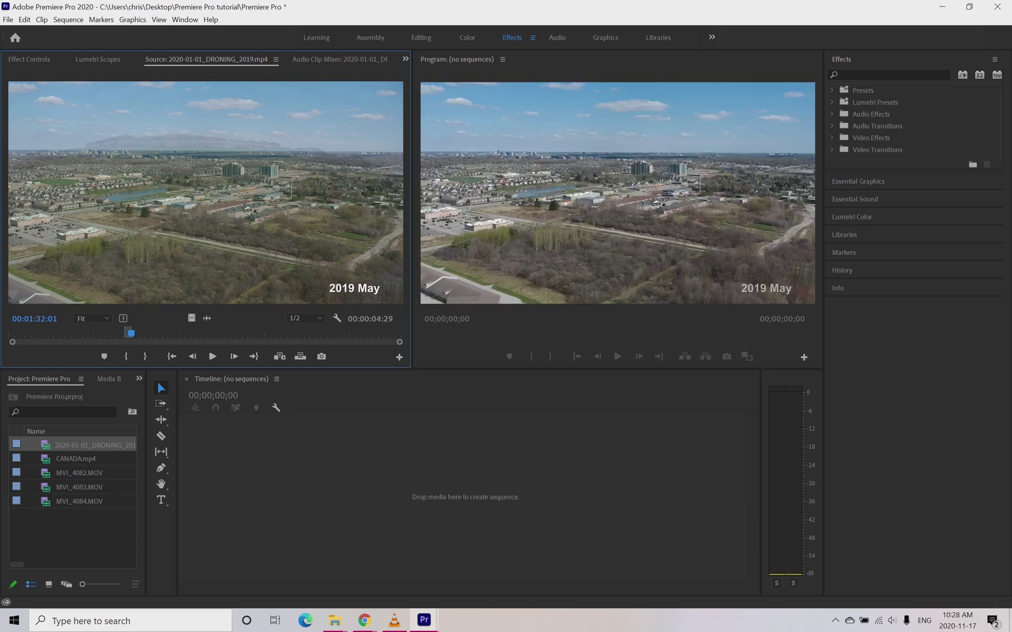
left_click(618, 357)
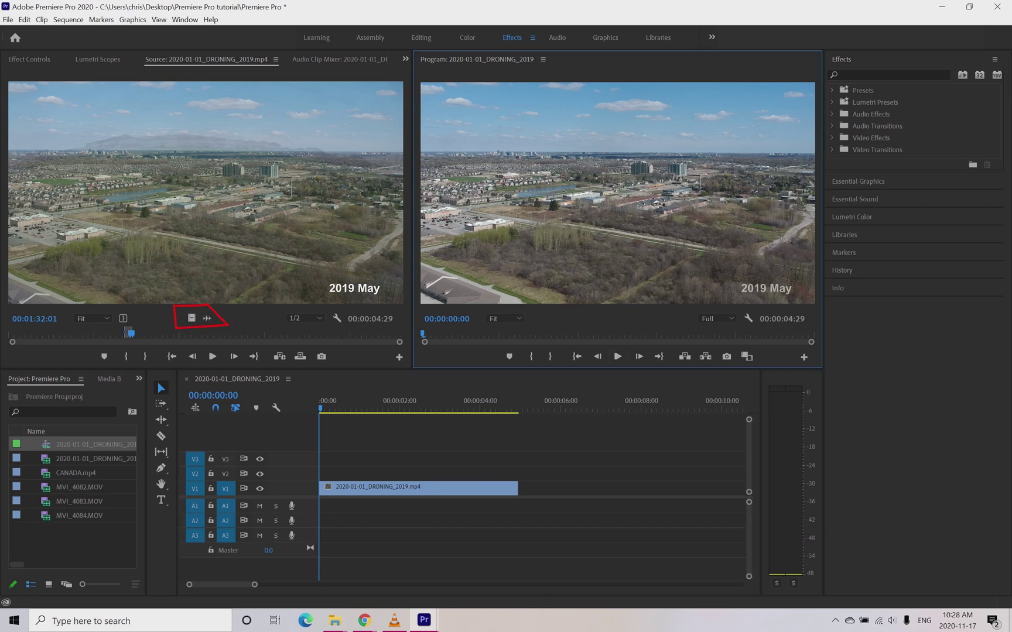
key("space")
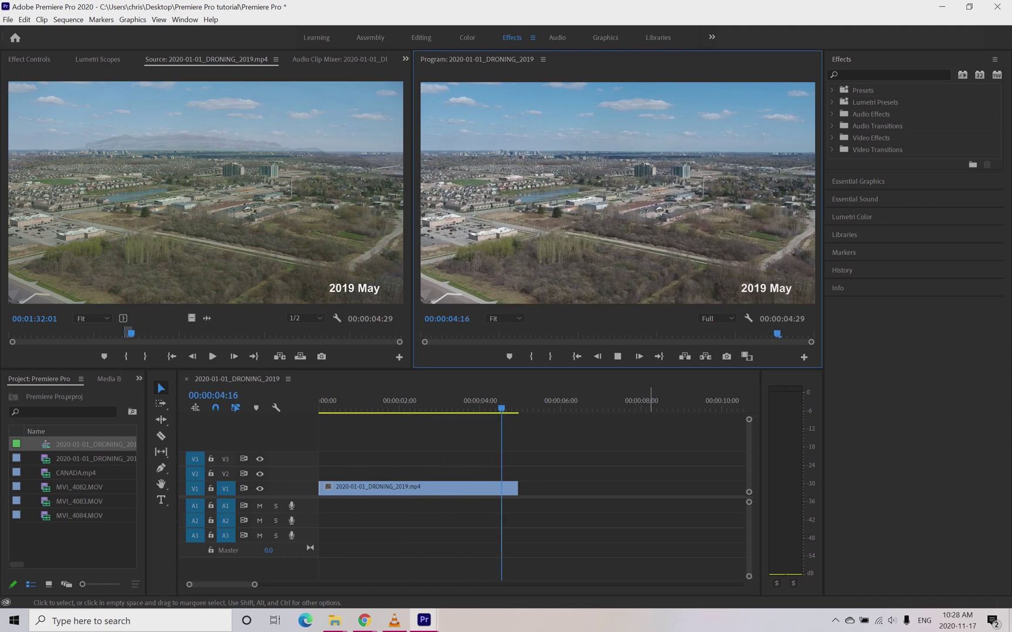
Load MVI_4082.MOV into the Source monitor and place only its video on V1 directly after the droning clip.
left_click(93, 459)
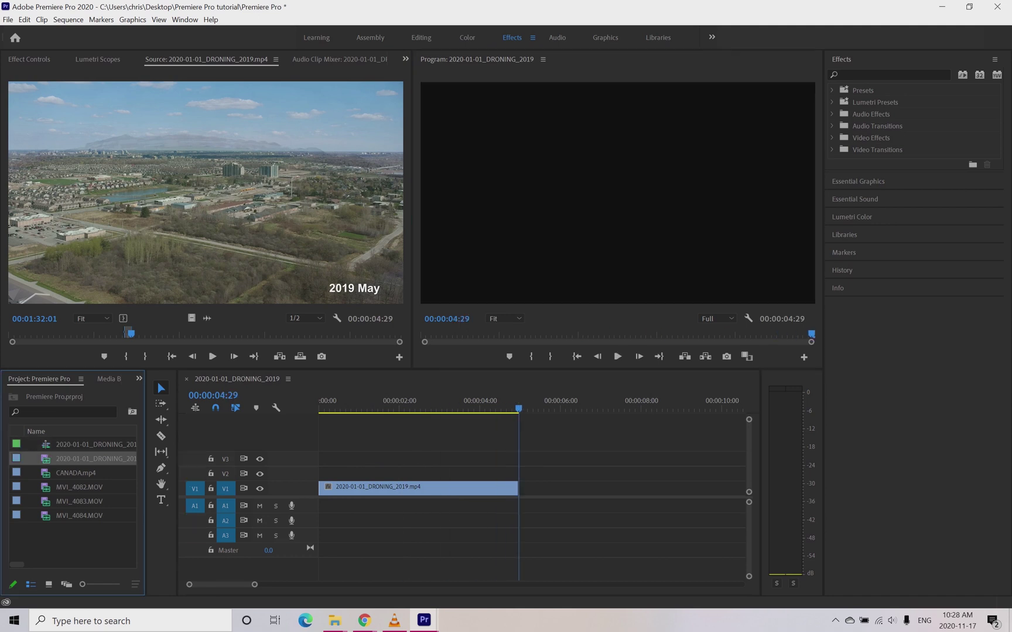
left_click(70, 487)
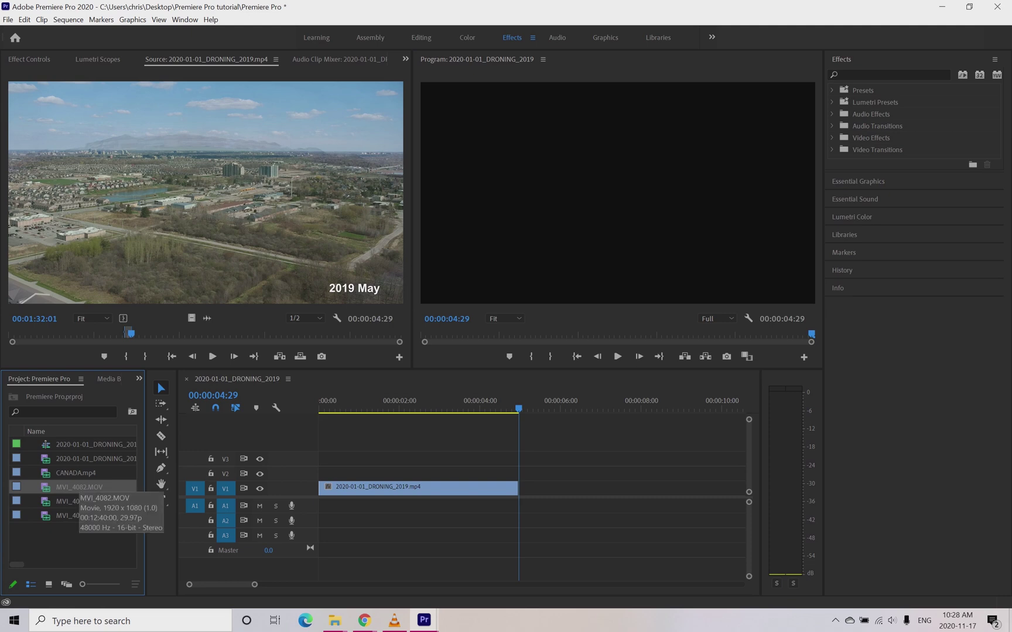
mouse_move(79, 487)
left_mouse_down()
mouse_move(527, 489)
mouse_move(75, 487)
left_mouse_up()
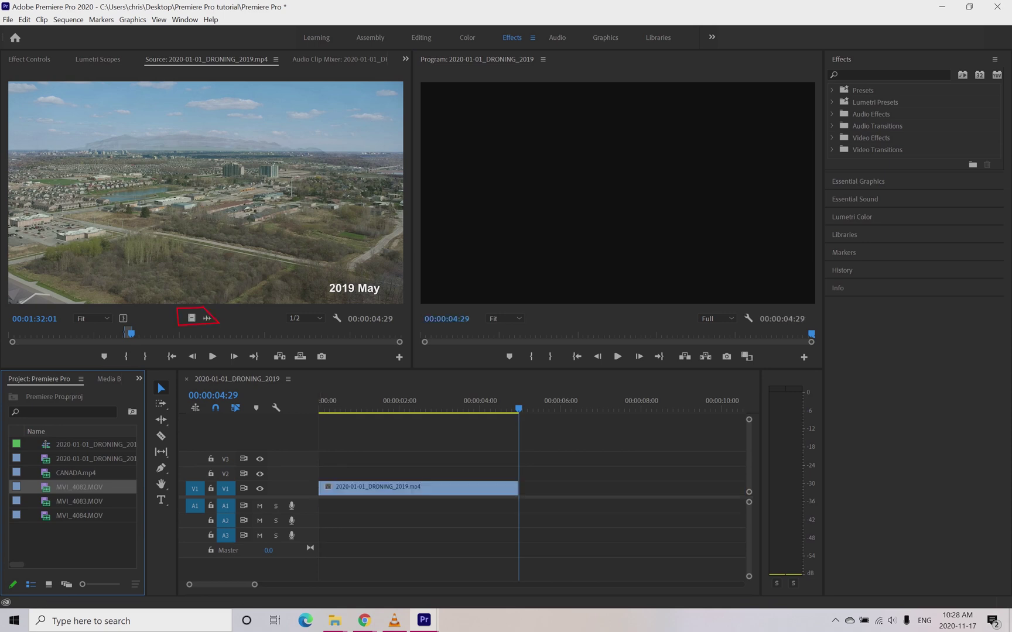
left_click(74, 488)
double_click(74, 487)
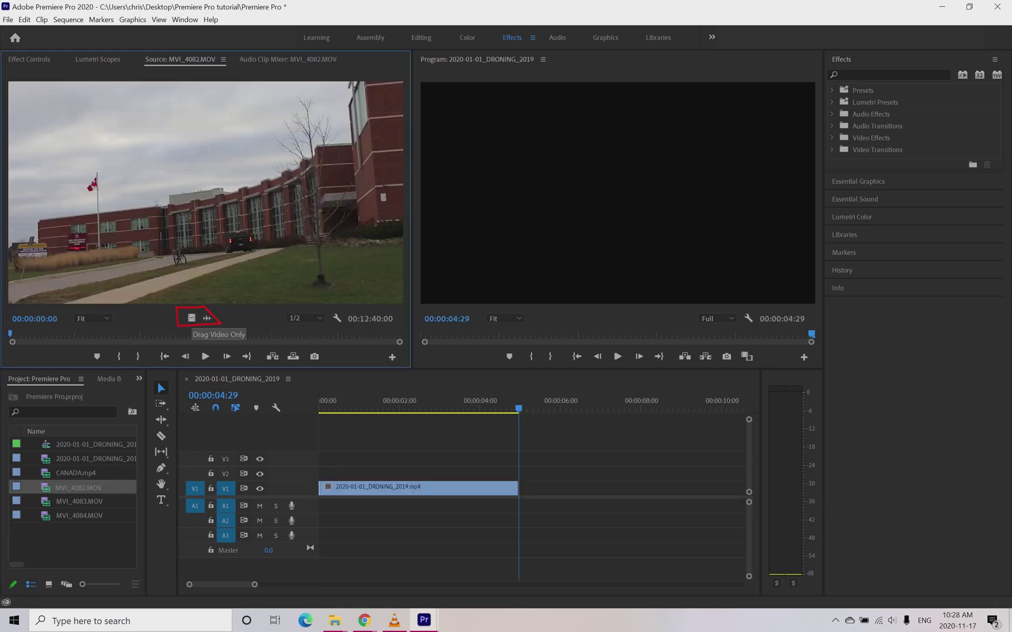
left_click_drag(207, 318, 521, 489)
left_click_drag(245, 585, 736, 584)
Try adding MVI_4083.MOV with its audio after MVI_4082.MOV on the timeline and undo the placement.
left_click(79, 502)
left_click_drag(80, 502, 565, 490)
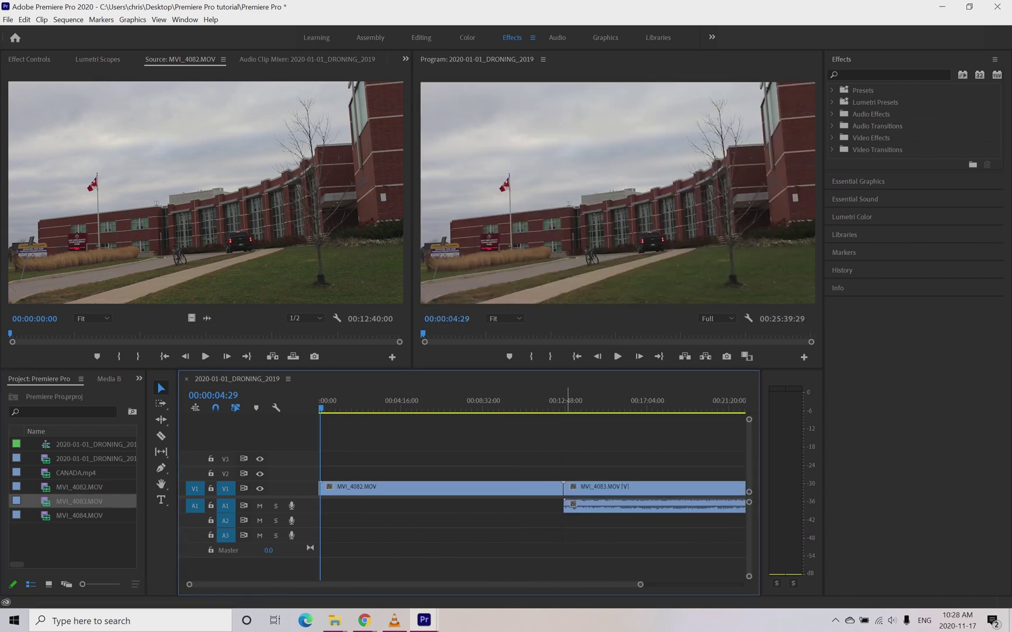
key("ctrl+z")
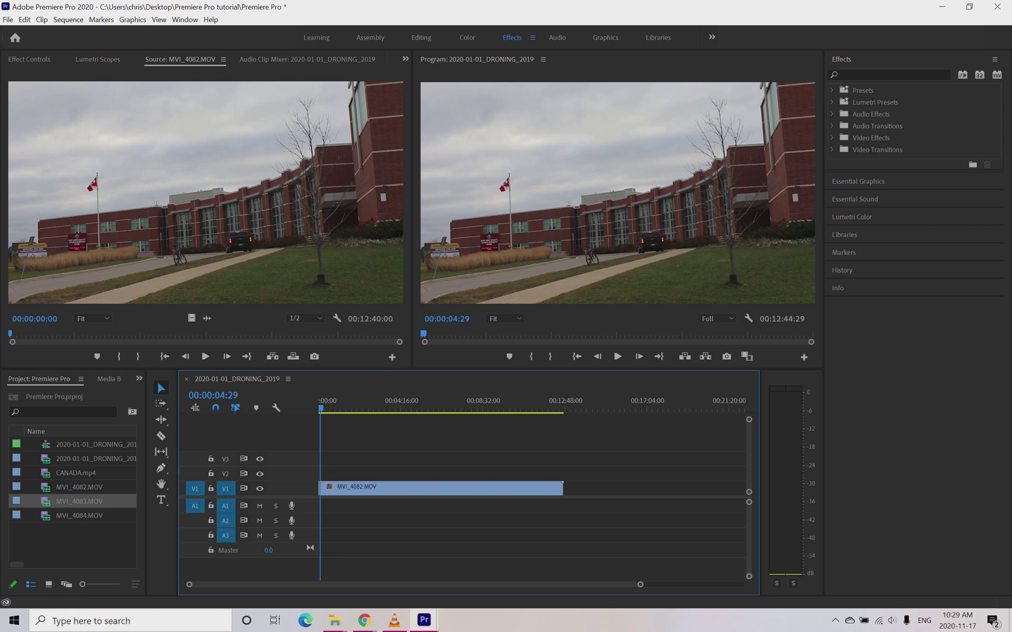
double_click(76, 544)
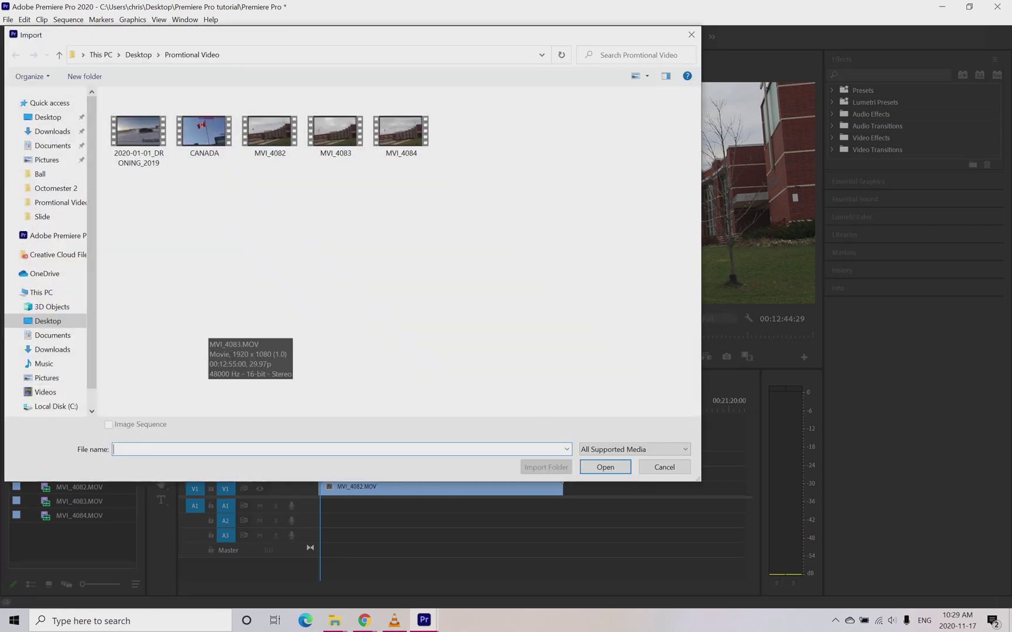
left_click(664, 467)
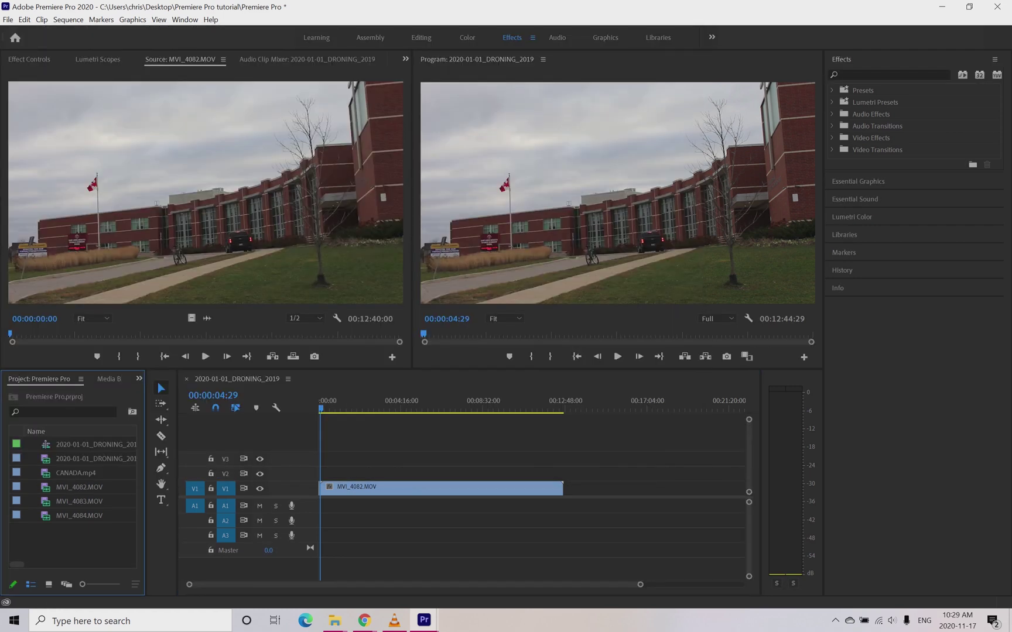
Load MVI_4083.MOV into the Source monitor and place only its video on V1 directly after MVI_4082.MOV.
double_click(79, 501)
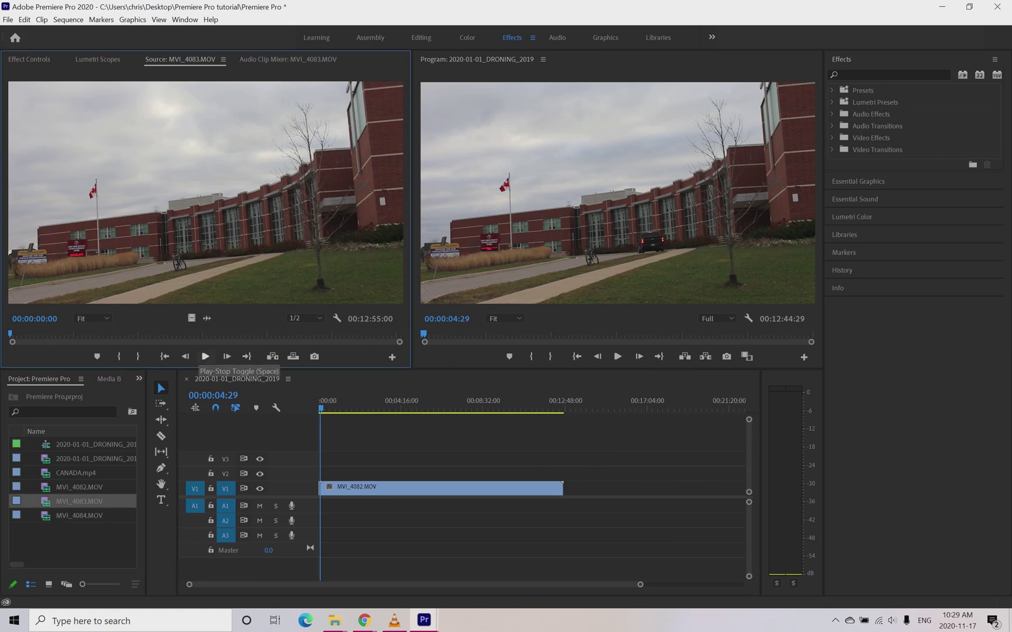
left_click_drag(192, 318, 565, 489)
key("equal")
key("equal")
key("equal")
key("equal")
key("equal")
key("equal")
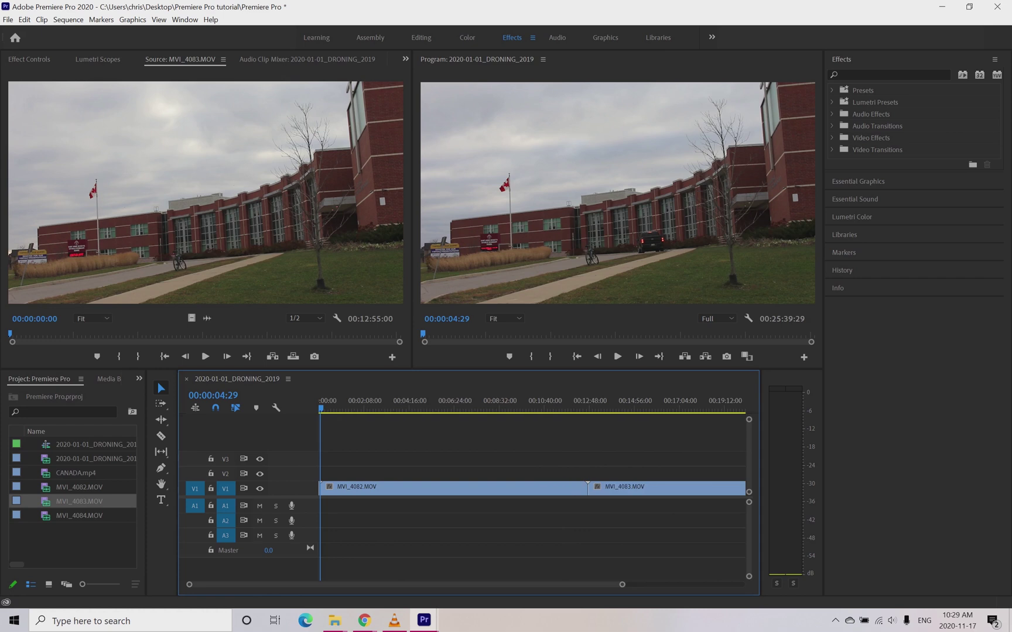
key("backslash")
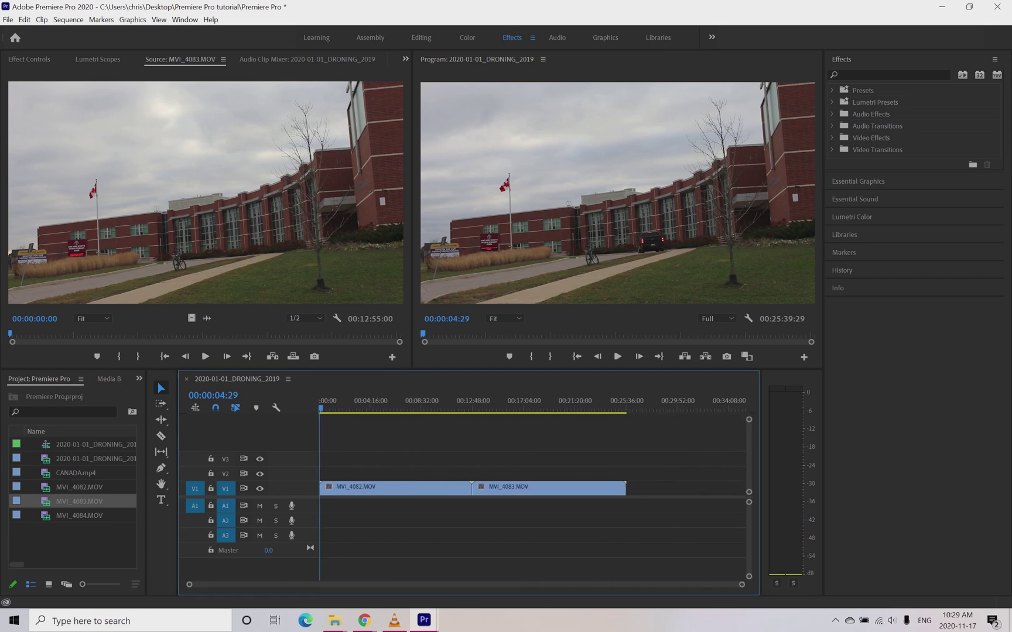
Load MVI_4084.MOV into the Source monitor and place only its video on V1 directly after MVI_4083.MOV.
left_click(85, 515)
double_click(85, 516)
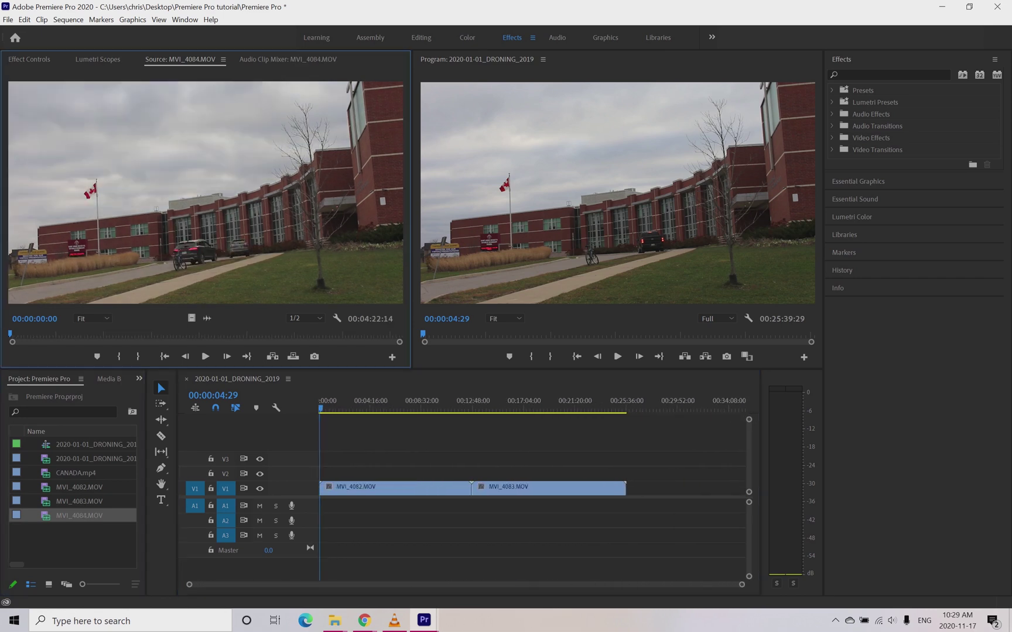
left_click_drag(207, 319, 651, 487)
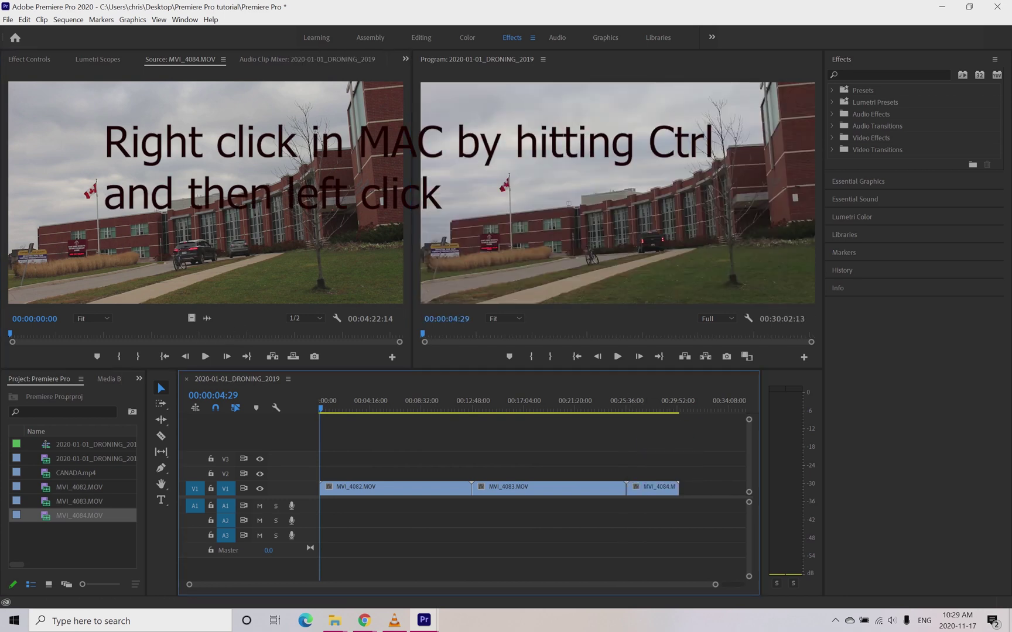
key("backslash")
left_click_drag(676, 585, 729, 584)
Try a faster playback speed on the MVI_4084.MOV timeline clip and undo the speed change.
right_click(628, 487)
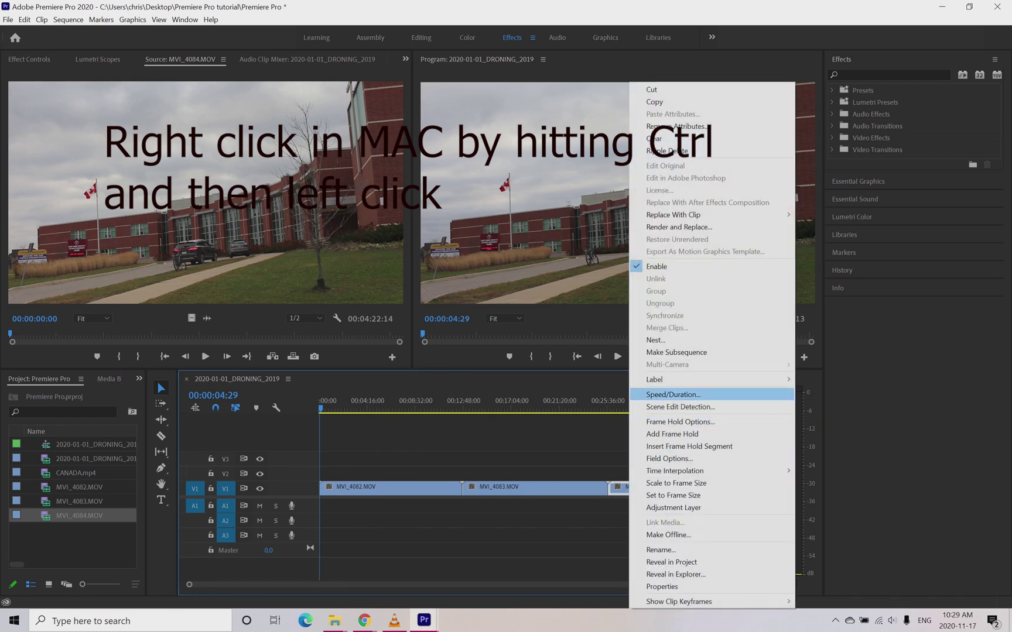
left_click(674, 395)
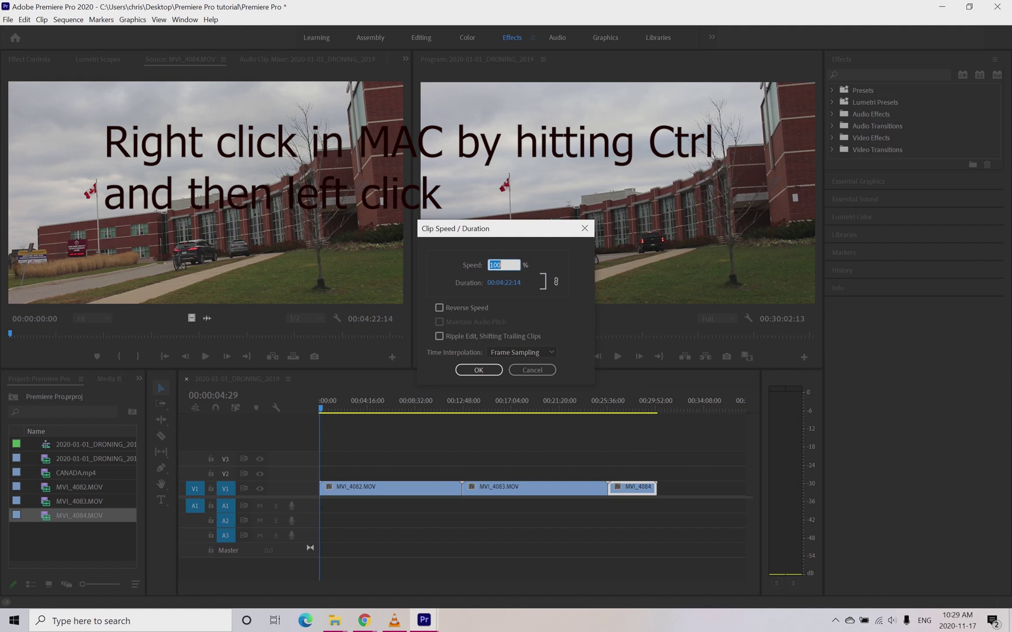
type("50")
key("Return")
key("Return")
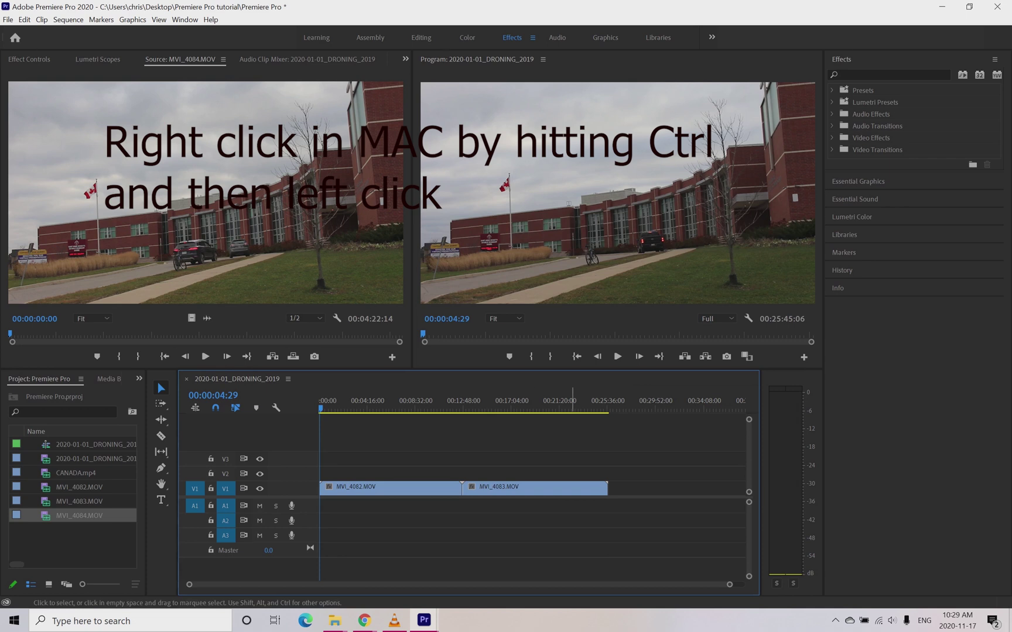
key("ctrl+z")
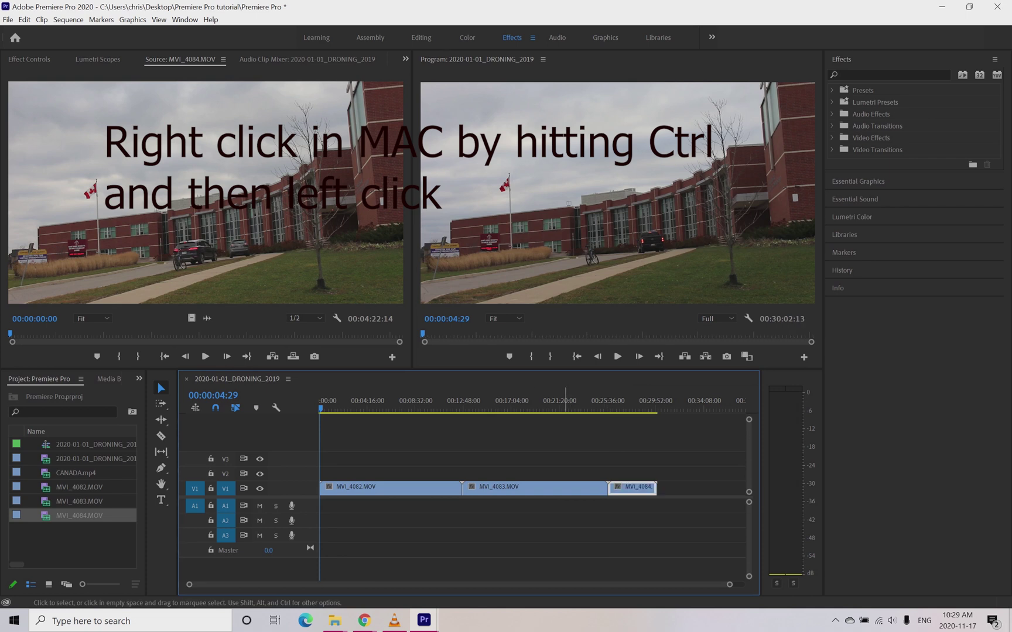
Set the speed of the MVI_4084.MOV, MVI_4083.MOV and MVI_4082.MOV timeline clips to 1000% each.
right_click(629, 489)
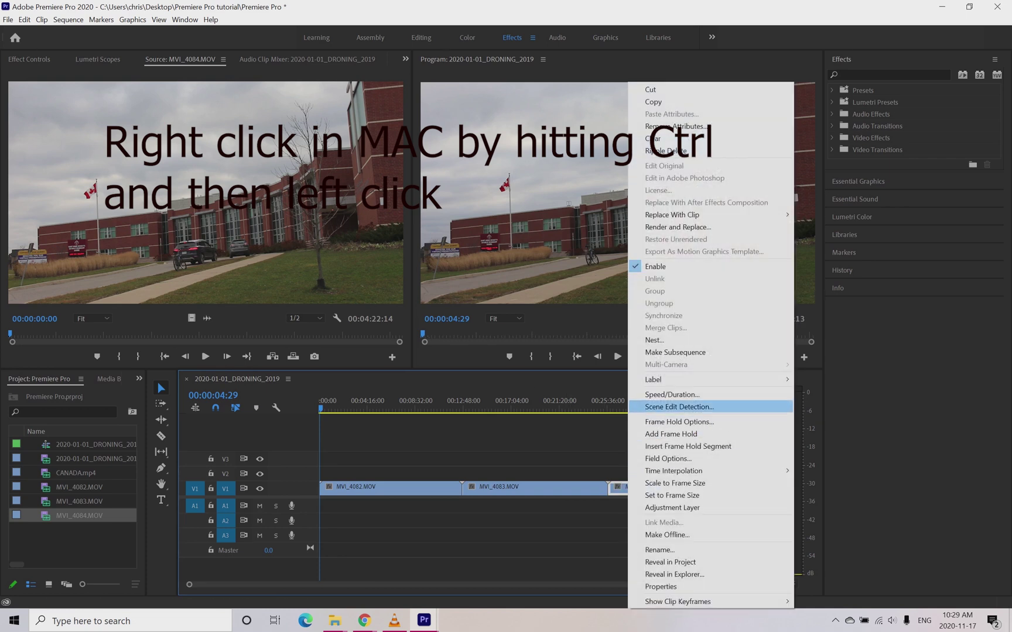
left_click(656, 394)
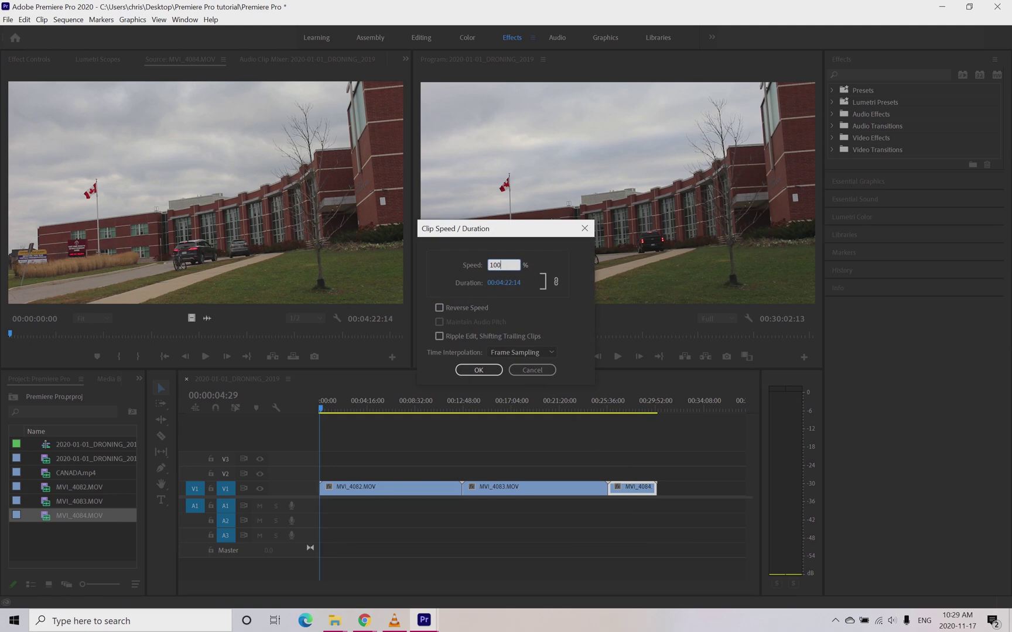
left_click(478, 370)
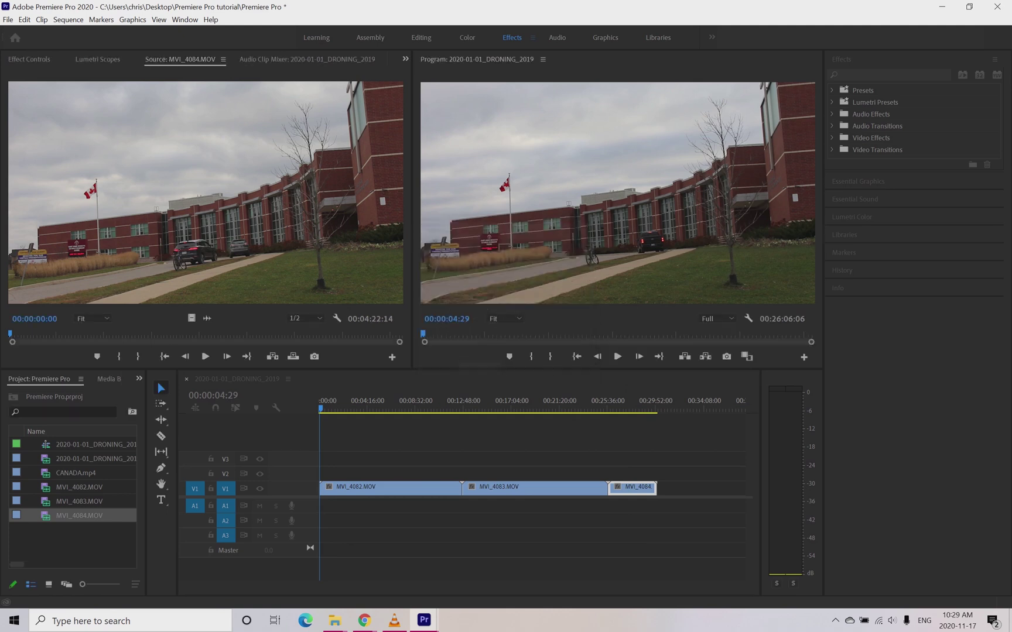
right_click(502, 487)
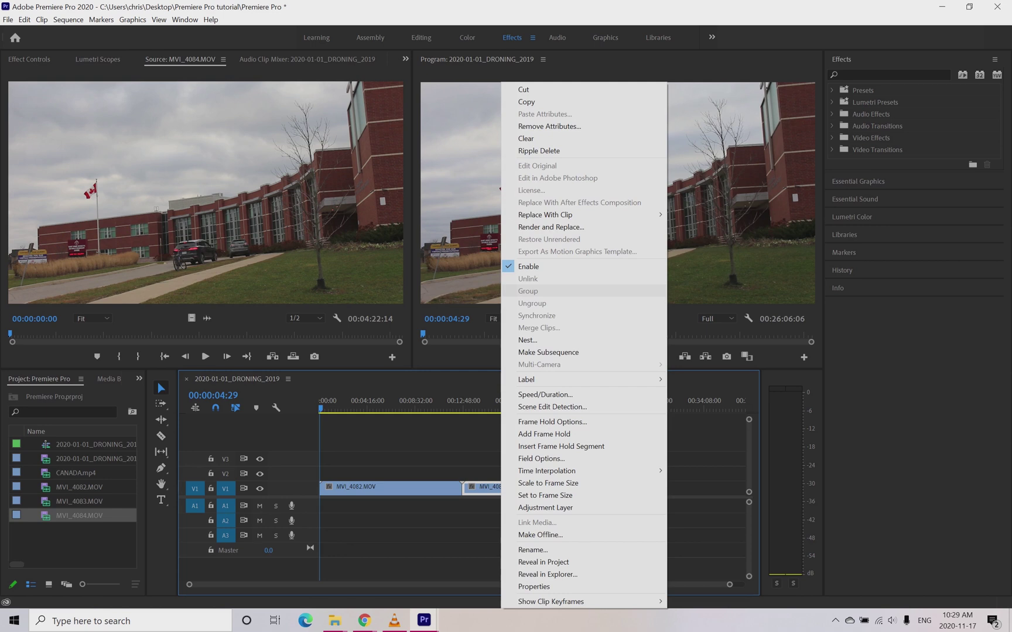
left_click(545, 395)
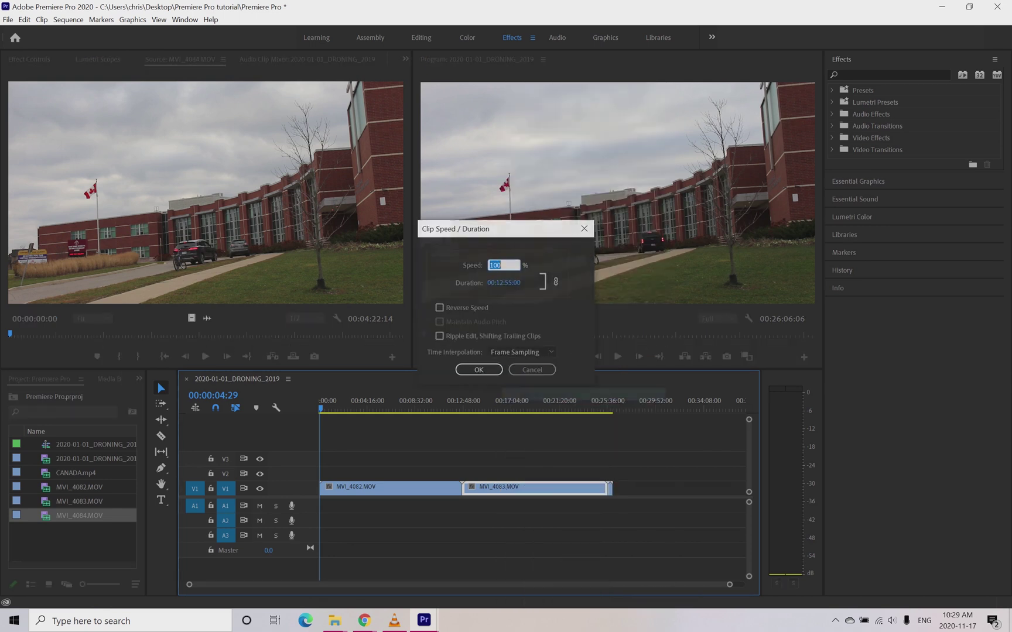
type("1000")
key("Return")
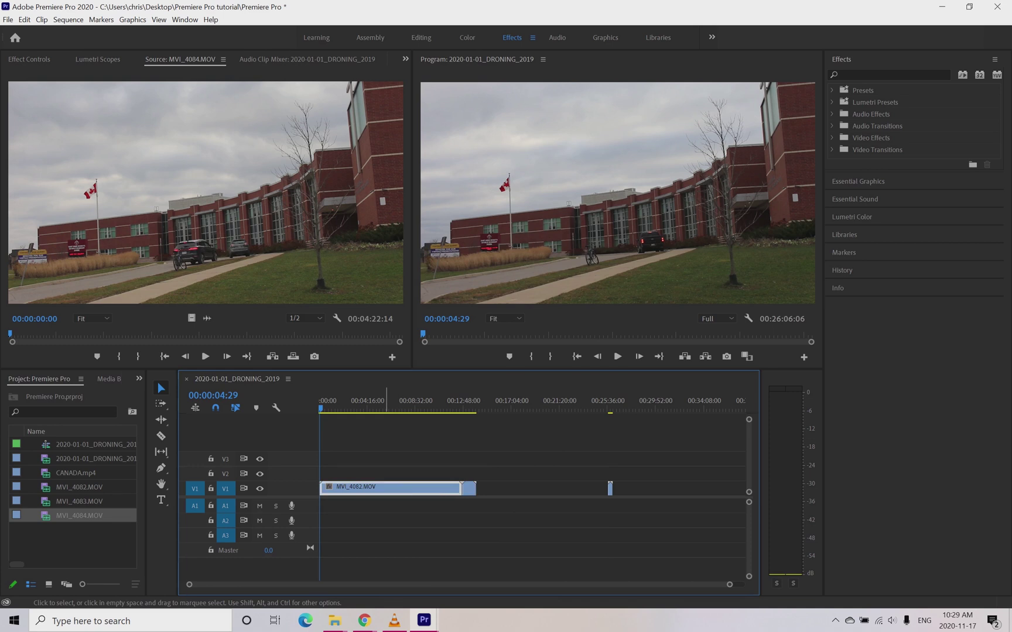
right_click(386, 488)
left_click(430, 395)
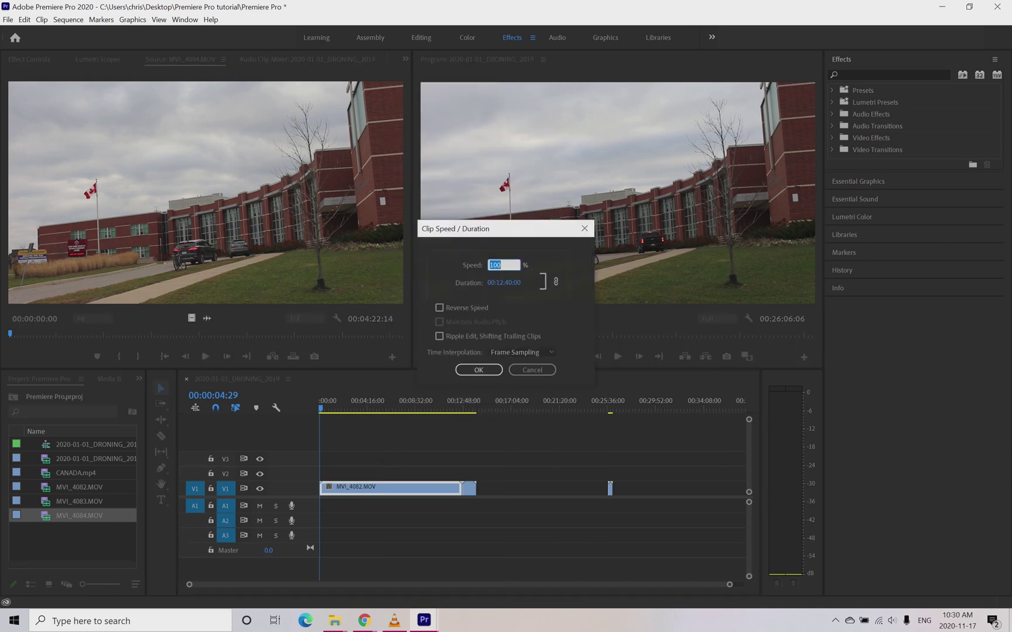
type("0")
key("Return")
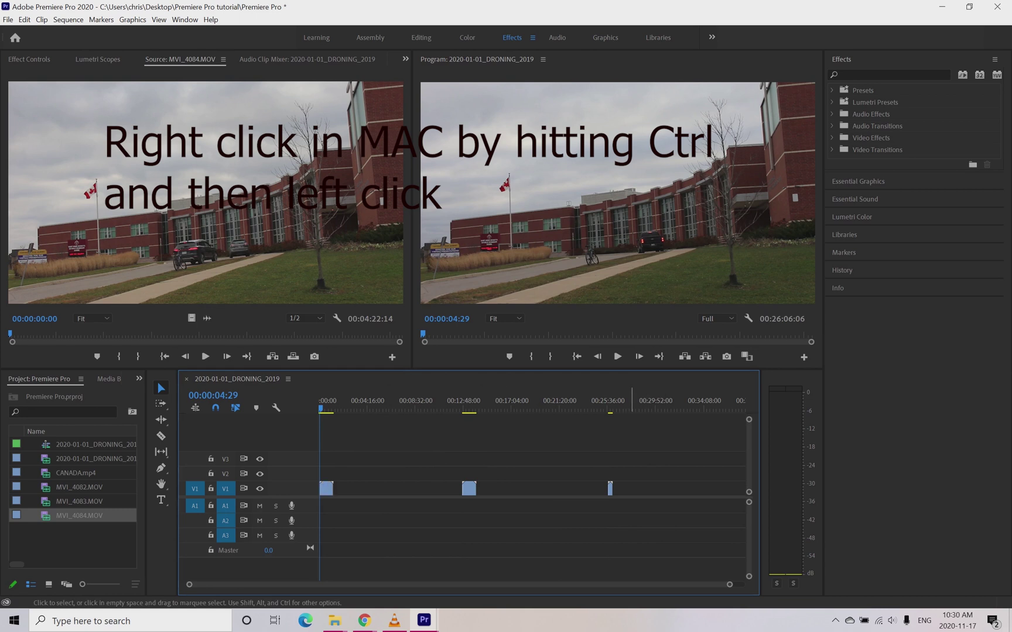
Close the gaps between the sped-up clips on V1 and play the first seconds of the sequence from its start.
left_click_drag(610, 488, 343, 488)
key("Home")
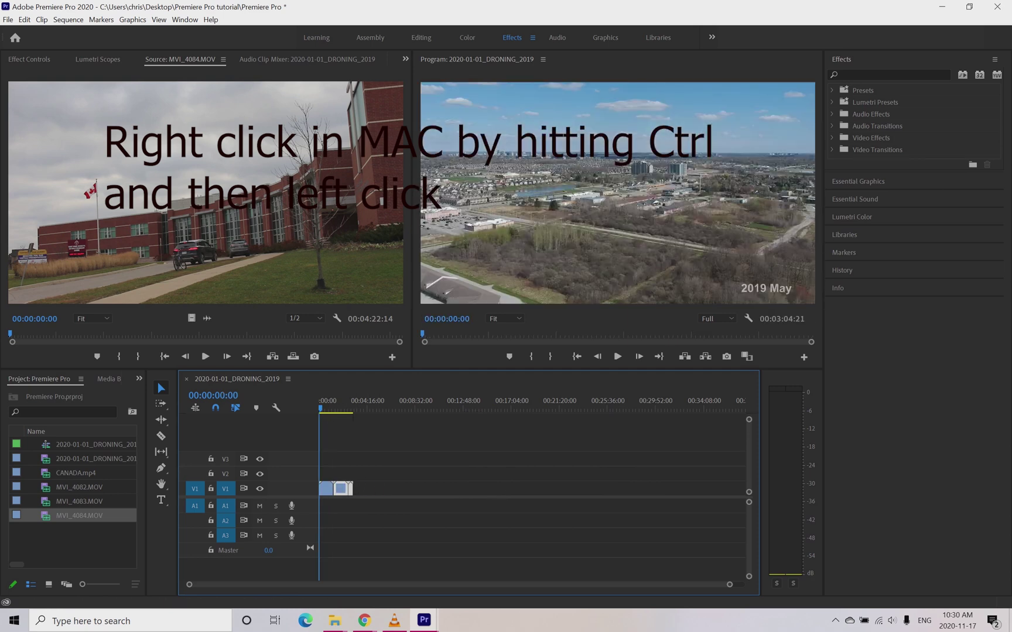
key("space")
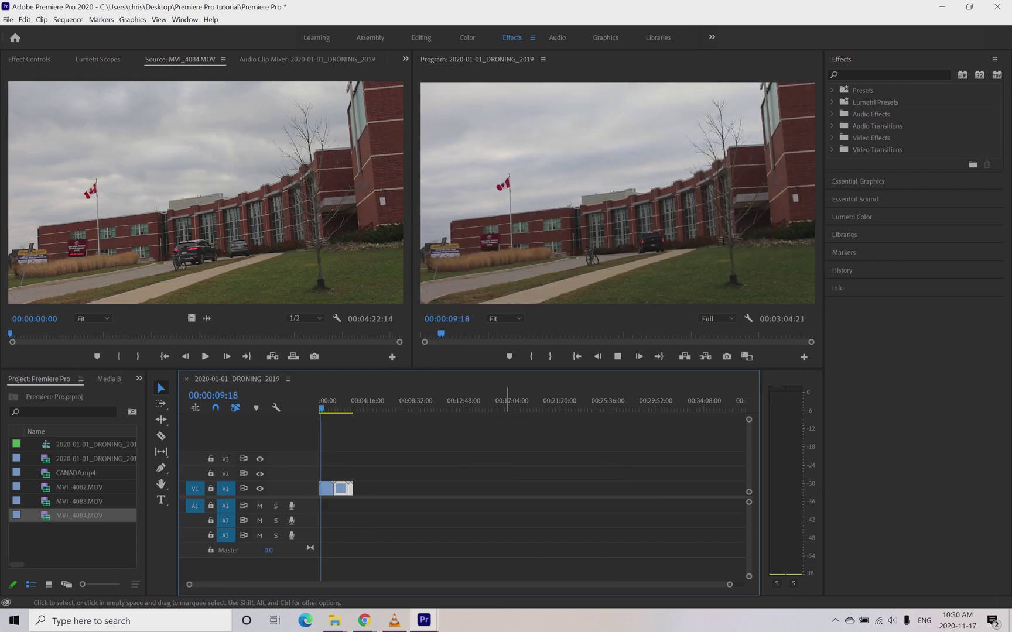
key("space")
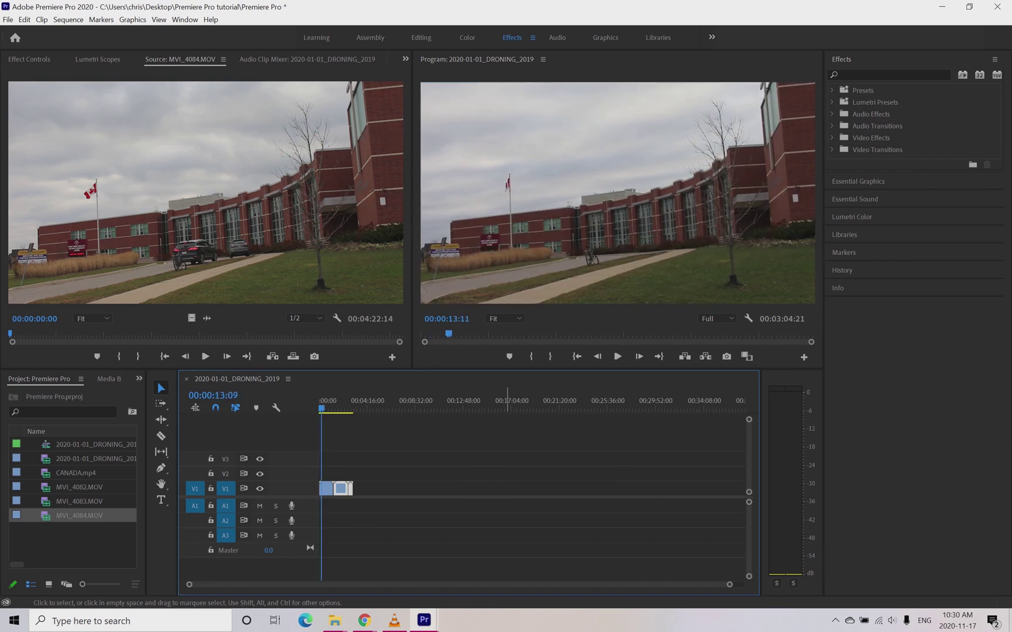
Set the speed of the MVI_4082.MOV, MVI_4083.MOV and MVI_4084.MOV timeline clips to 5000% together.
left_click_drag(384, 514, 328, 470)
right_click(326, 489)
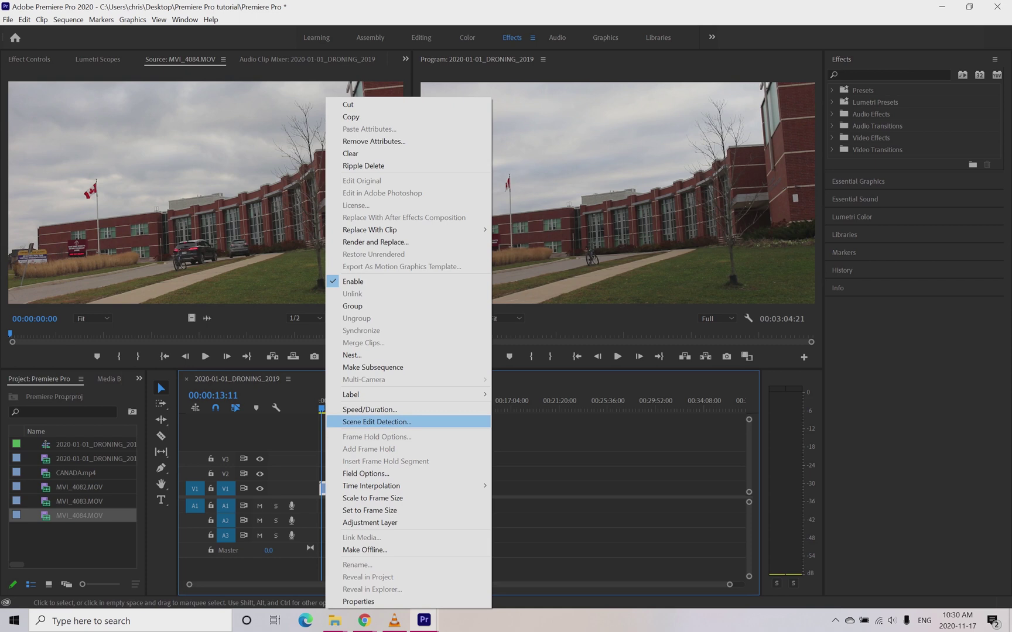
left_click(369, 409)
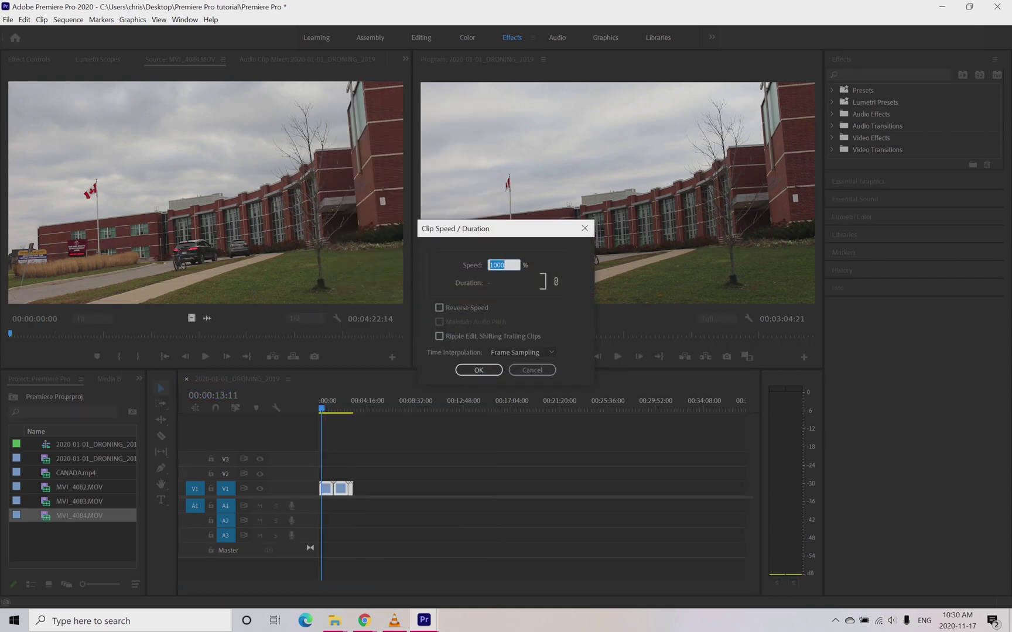
type("5")
key("Return")
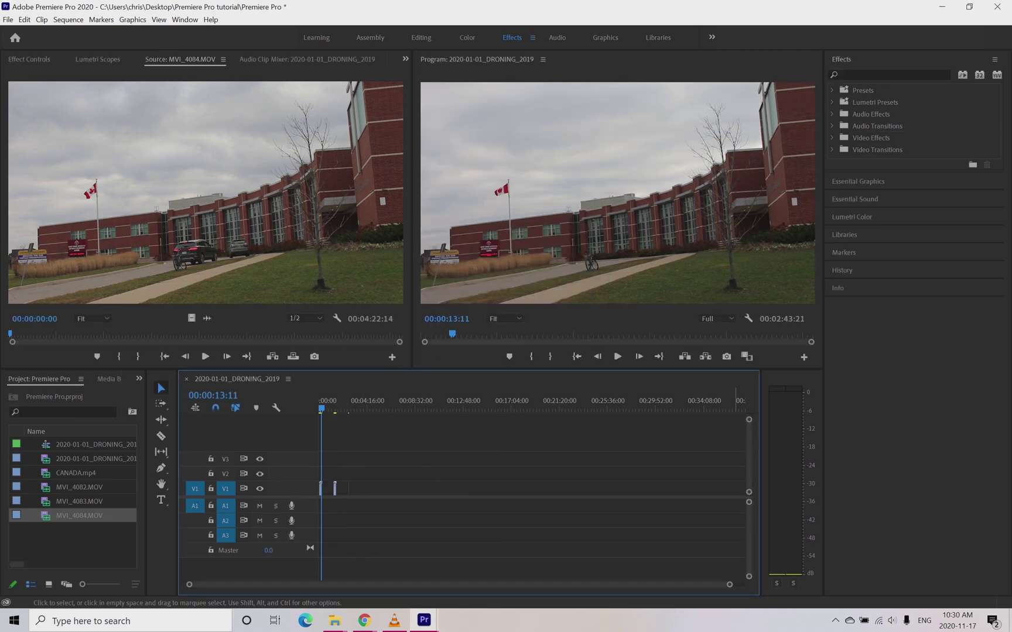
Close the gaps between the shortened MVI clips on V1 and play the opening of the sequence.
left_click_drag(729, 584, 375, 585)
left_click_drag(681, 488, 548, 489)
left_click_drag(555, 508, 393, 488)
key("Home")
key("space")
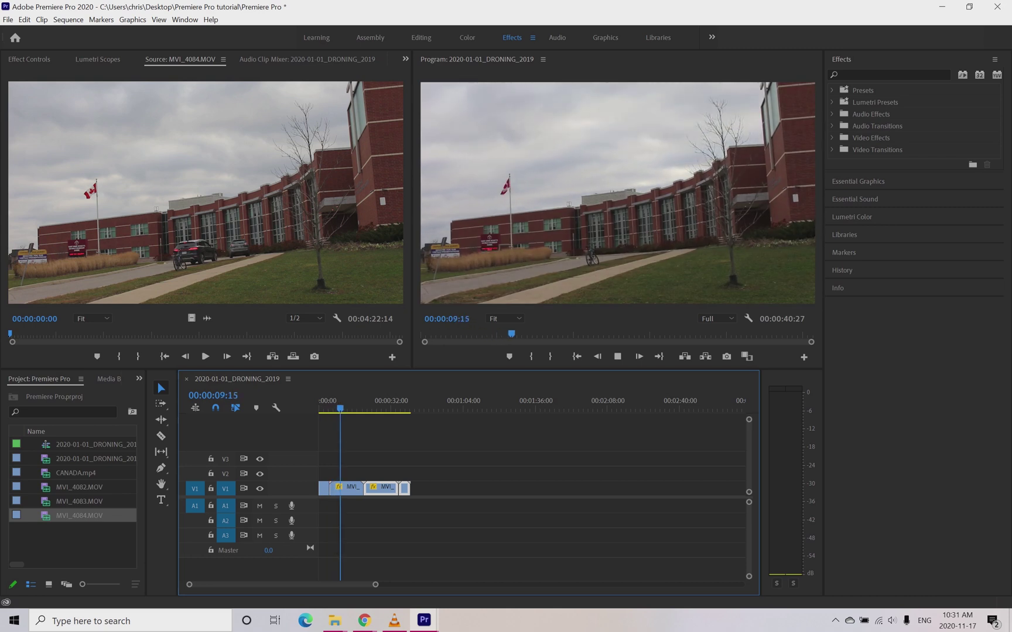
key("space")
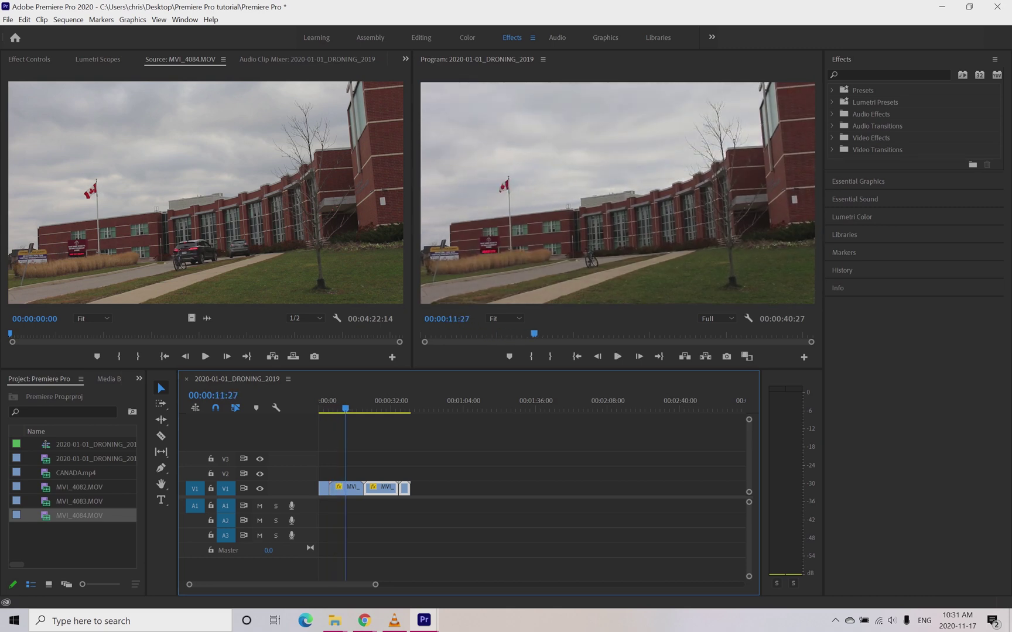
Split the MVI_4084.MOV clip on V1 at 00:00:38:04 with the Razor tool.
left_click(451, 463)
left_click(400, 404)
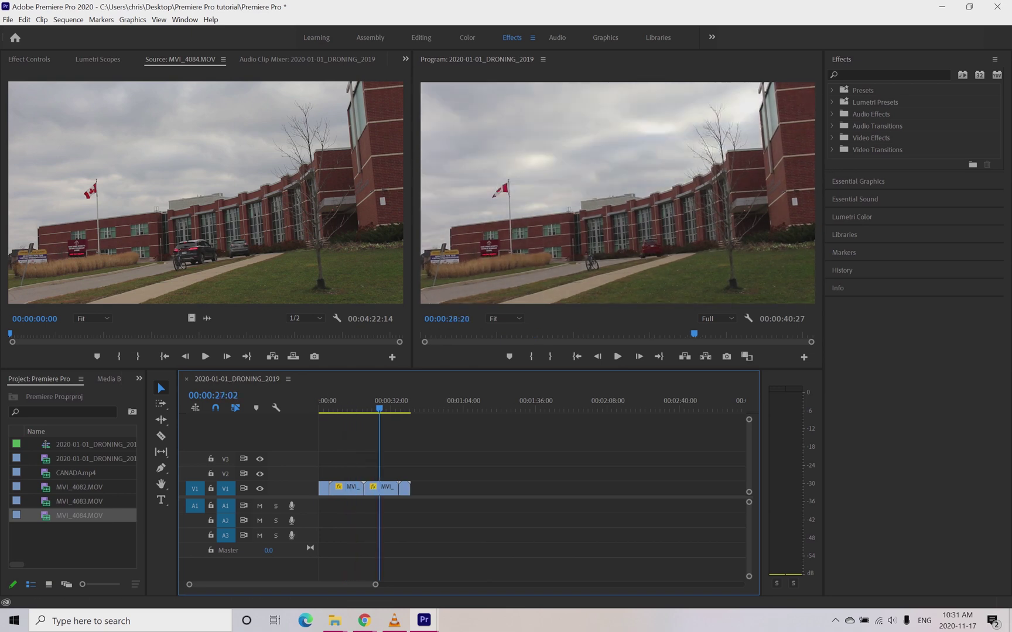
left_click_drag(401, 405, 404, 406)
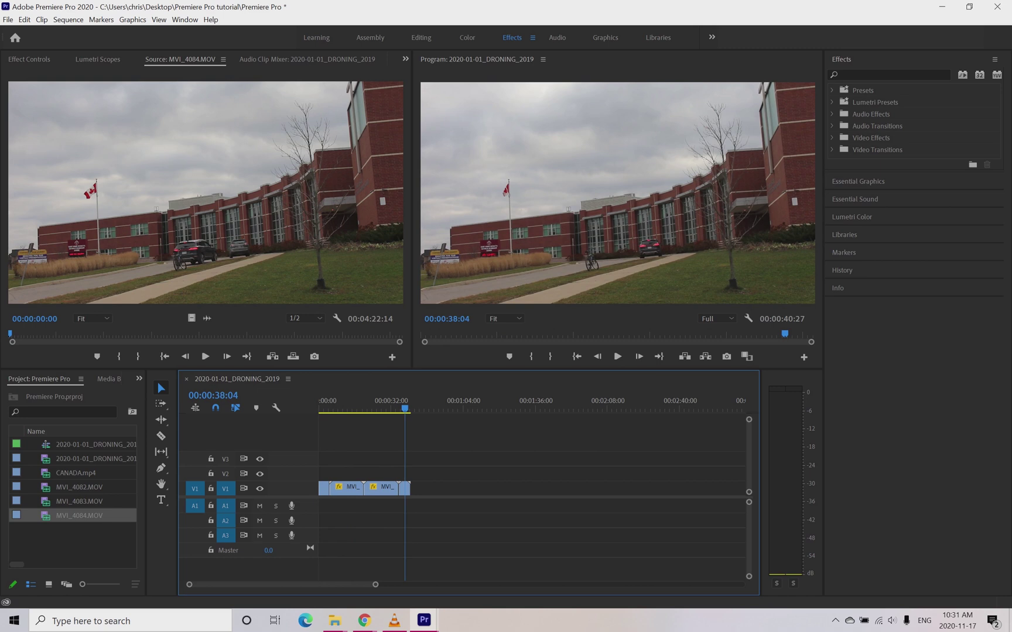
key("=")
key("=")
key("=")
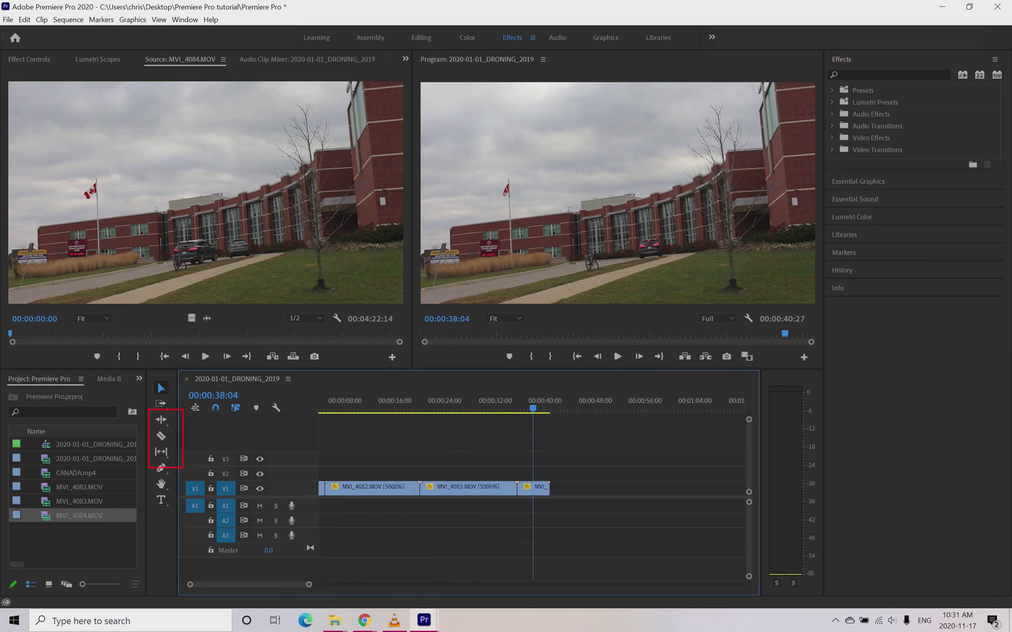
key("minus")
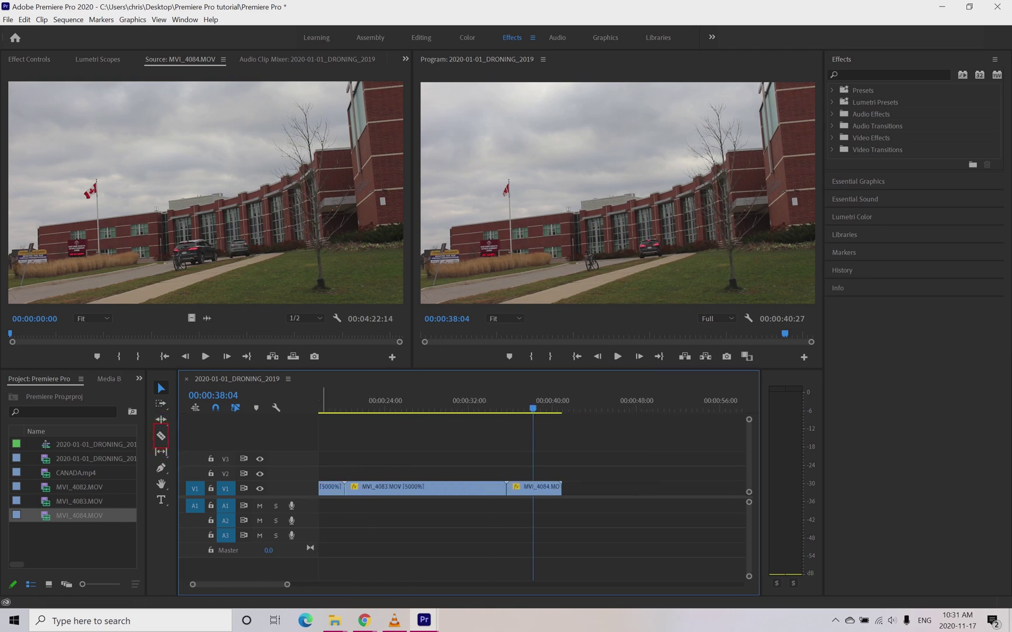
key("c")
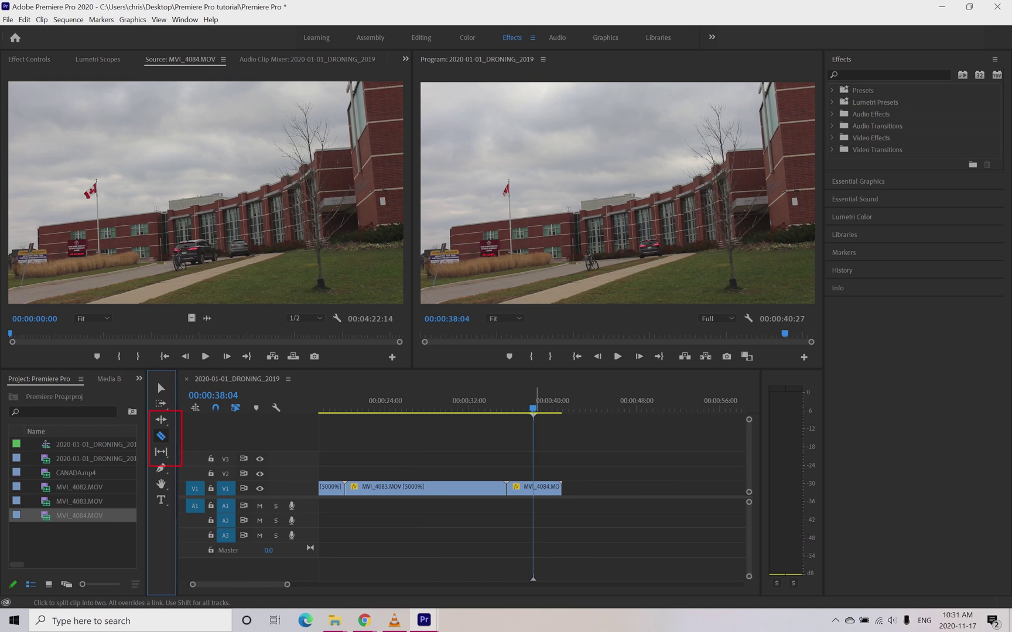
left_click(533, 489)
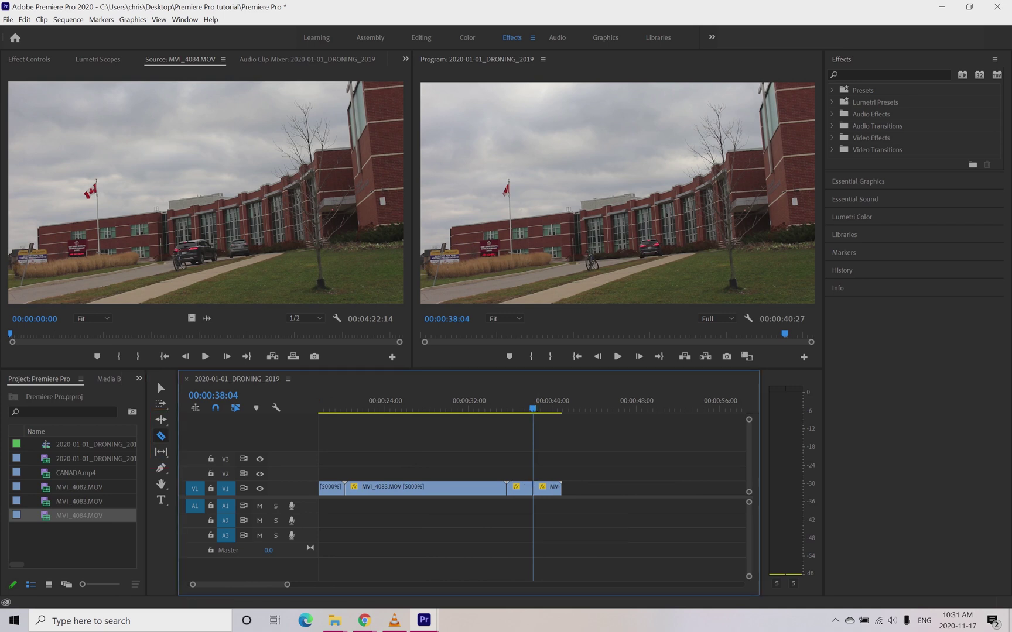
Delete the part of MVI_4084.MOV after the cut.
left_click(160, 386)
left_click(547, 489)
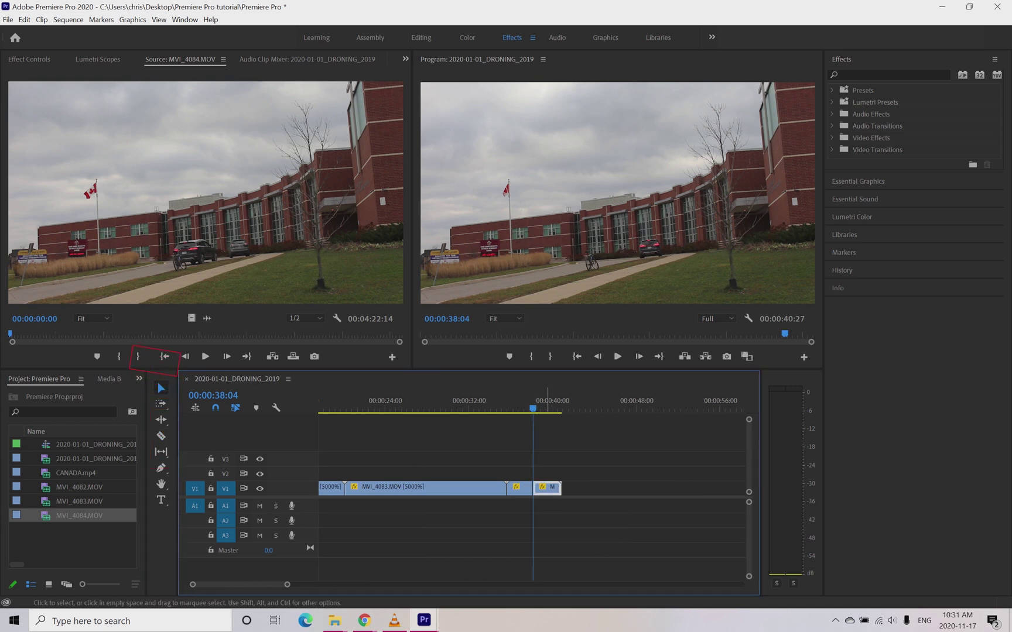
key("Delete")
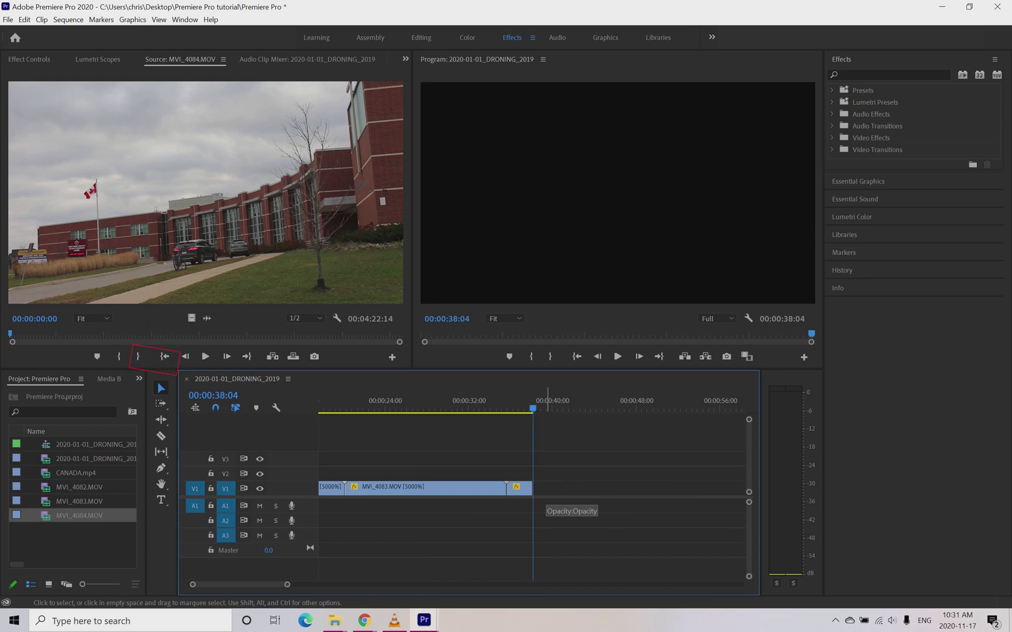
Enlarge the drone clip at the start of V1 to a scale of 573 and set its position to 3847, 1031.
left_click_drag(534, 408, 524, 409)
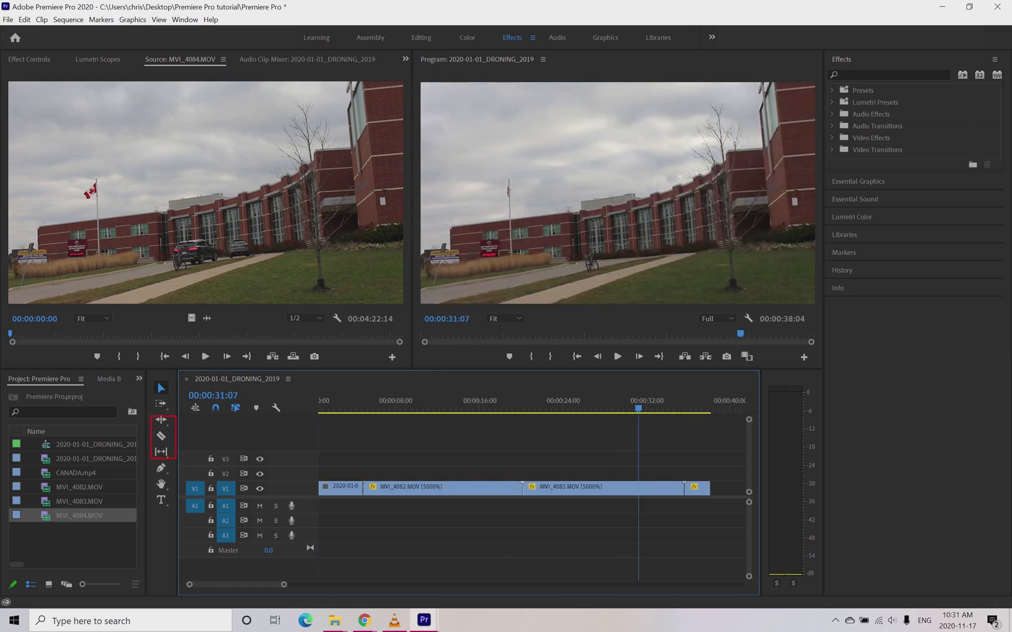
left_click_drag(438, 408, 326, 409)
left_click(345, 489)
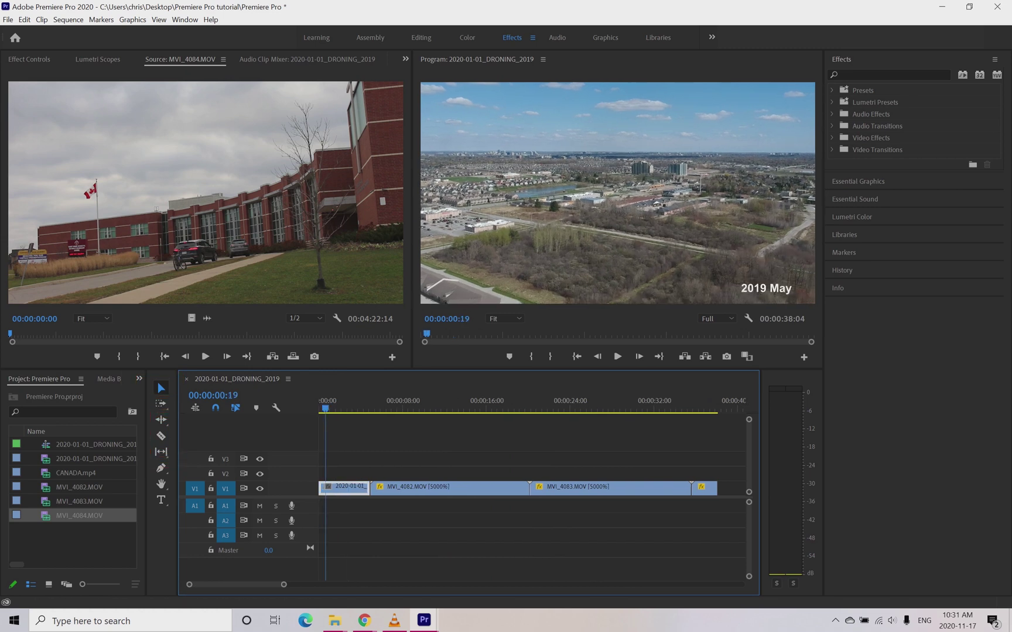
left_click(29, 59)
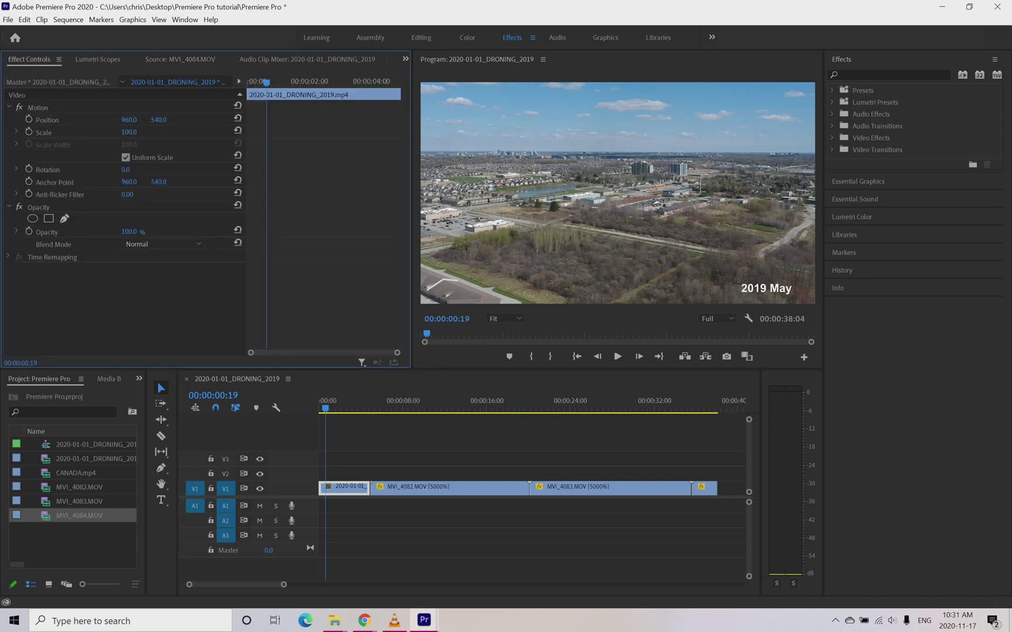
mouse_move(129, 132)
left_mouse_down()
mouse_move(186, 133)
mouse_move(117, 132)
mouse_move(218, 120)
left_mouse_up()
mouse_move(129, 120)
left_mouse_down()
mouse_move(298, 120)
mouse_move(202, 120)
mouse_move(218, 120)
left_mouse_up()
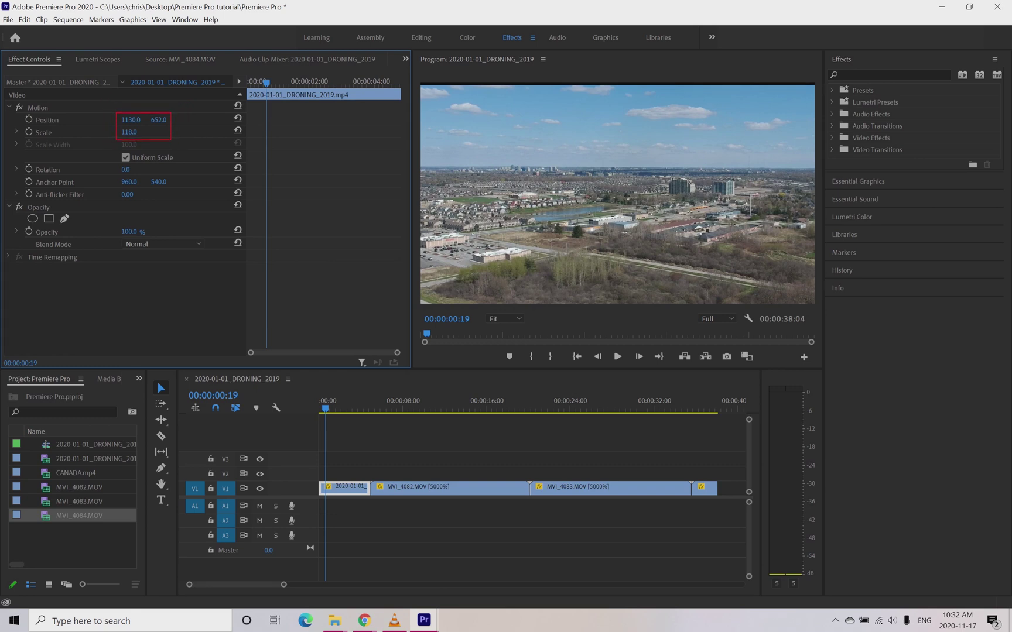
mouse_move(159, 120)
left_mouse_down()
mouse_move(178, 120)
mouse_move(152, 120)
left_mouse_up()
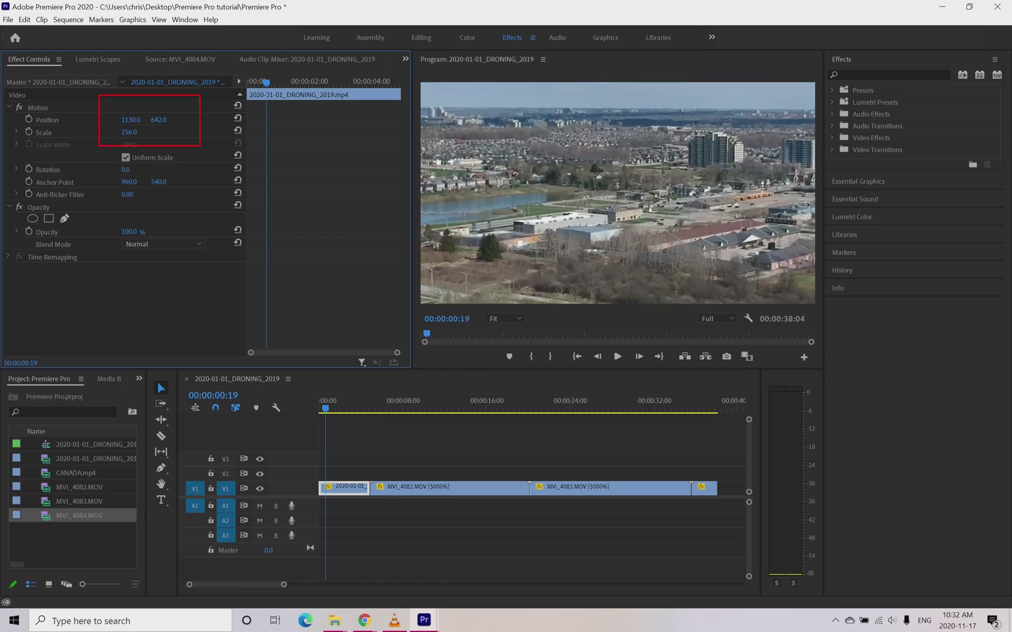
left_click_drag(130, 120, 454, 120)
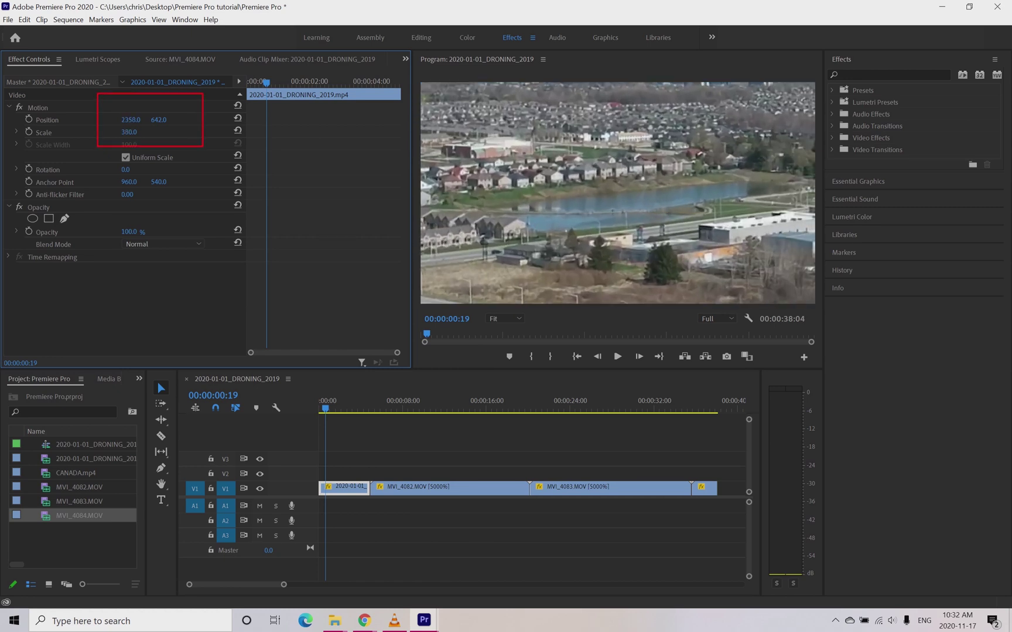
left_click_drag(131, 120, 216, 120)
left_click_drag(129, 133, 186, 119)
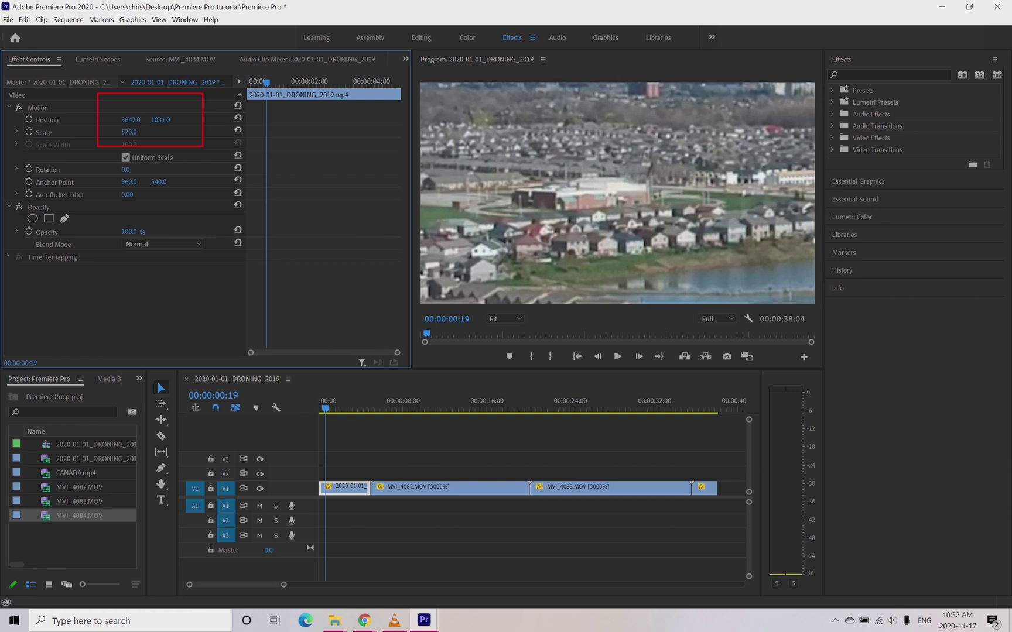
Start position and scale keyframing on the drone clip at 00:00:00:05.
left_click_drag(326, 408, 321, 409)
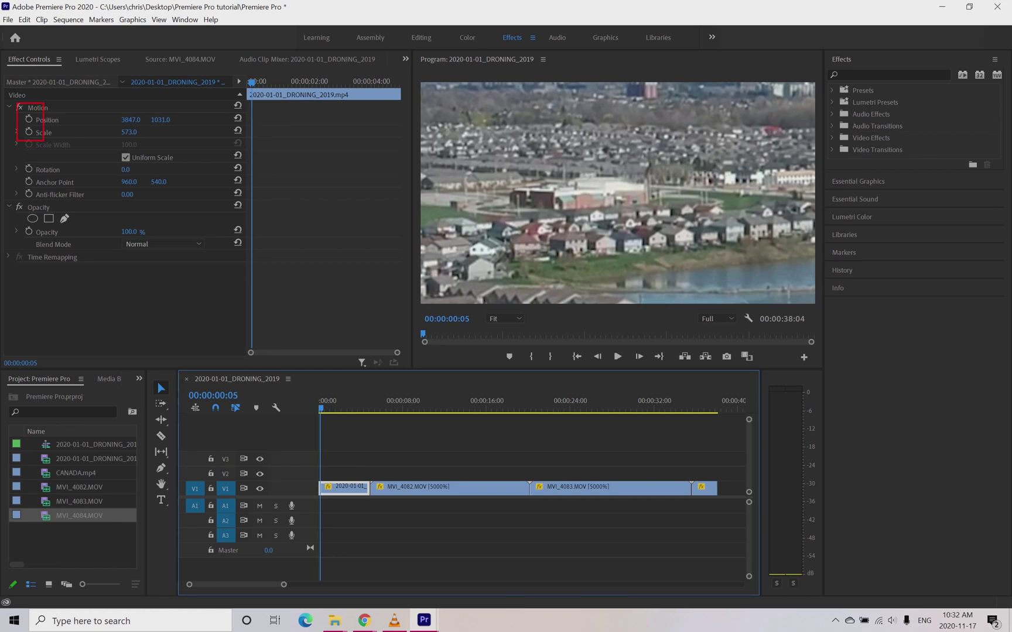
left_click(28, 119)
left_click(29, 131)
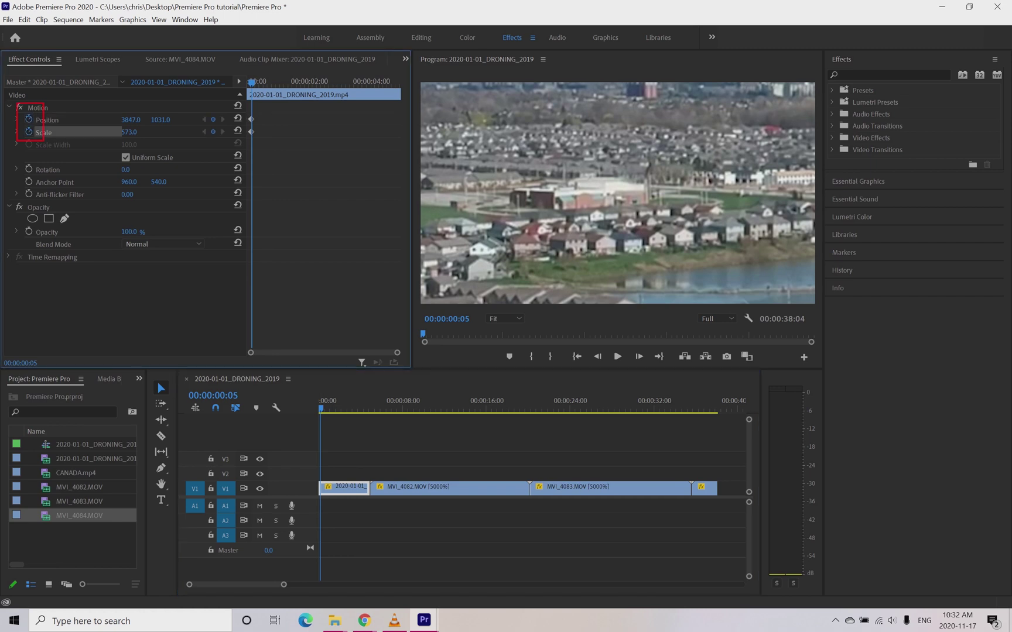
Add a second position keyframe at 00:00:04:10, set it to 3134, 808, and keyframe a smaller scale there.
left_click_drag(252, 82, 380, 82)
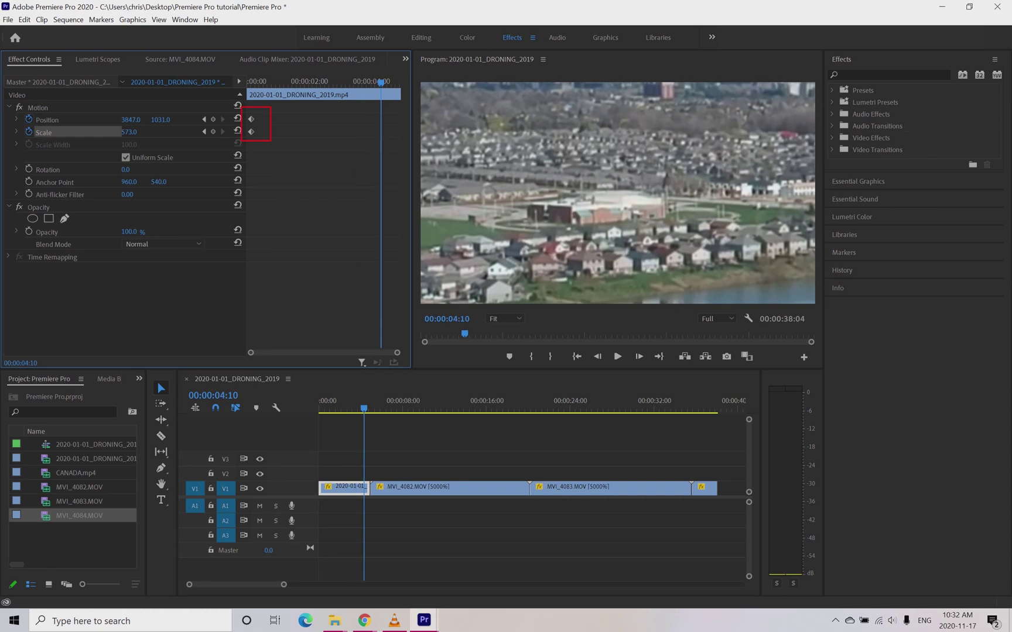
left_click(213, 119)
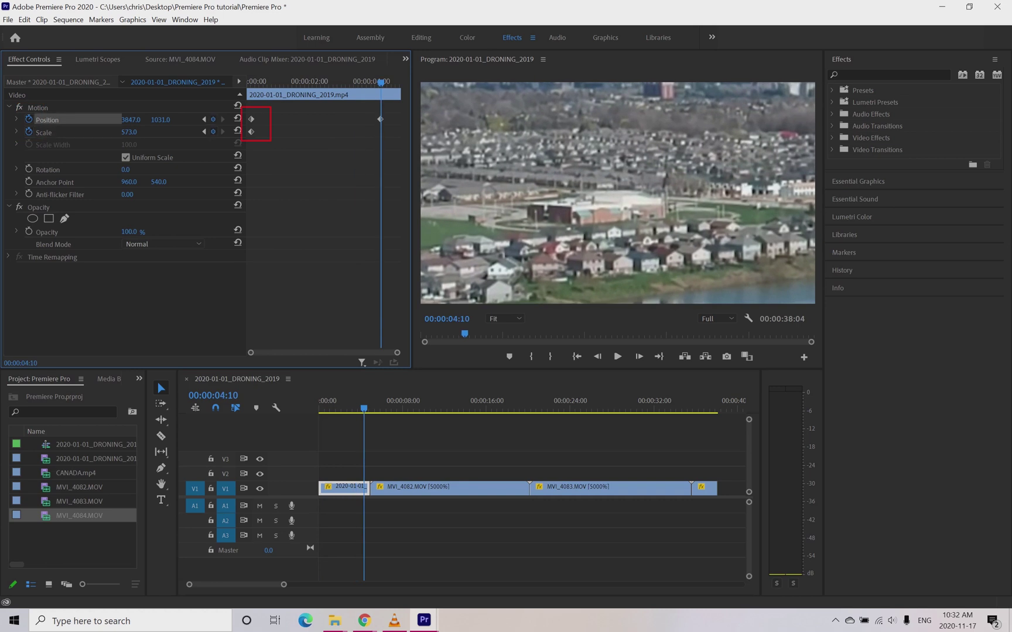
left_click(129, 132)
type("422")
key("Return")
left_click_drag(130, 120, 59, 119)
left_click_drag(159, 120, 30, 119)
left_click_drag(129, 132, 46, 132)
Try a scale of 100 for the drone clip's keyframe at 00:00:04:10.
left_click(129, 132)
type("100")
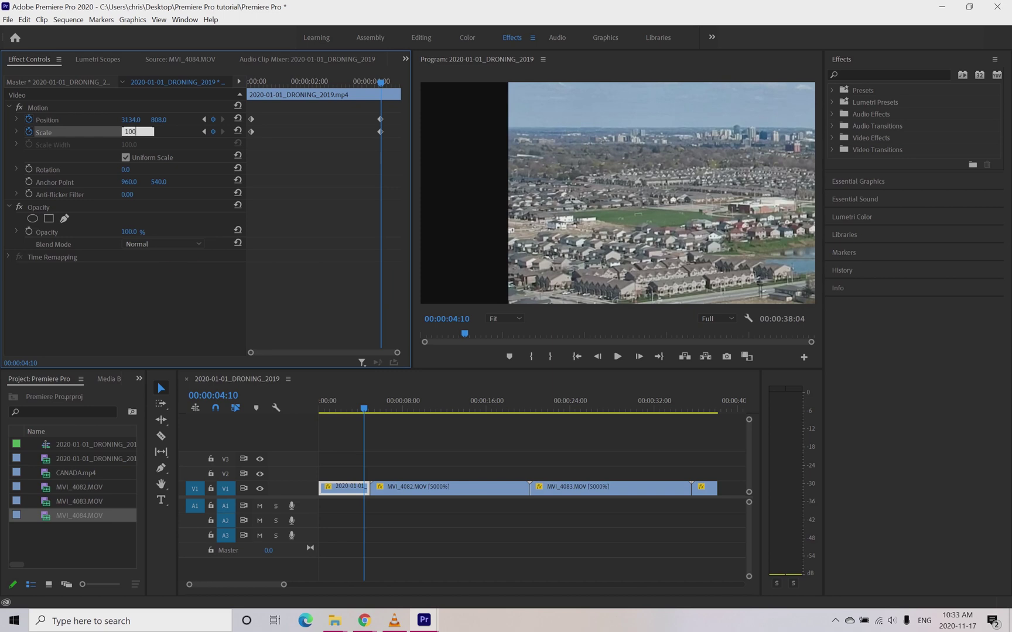
key("Return")
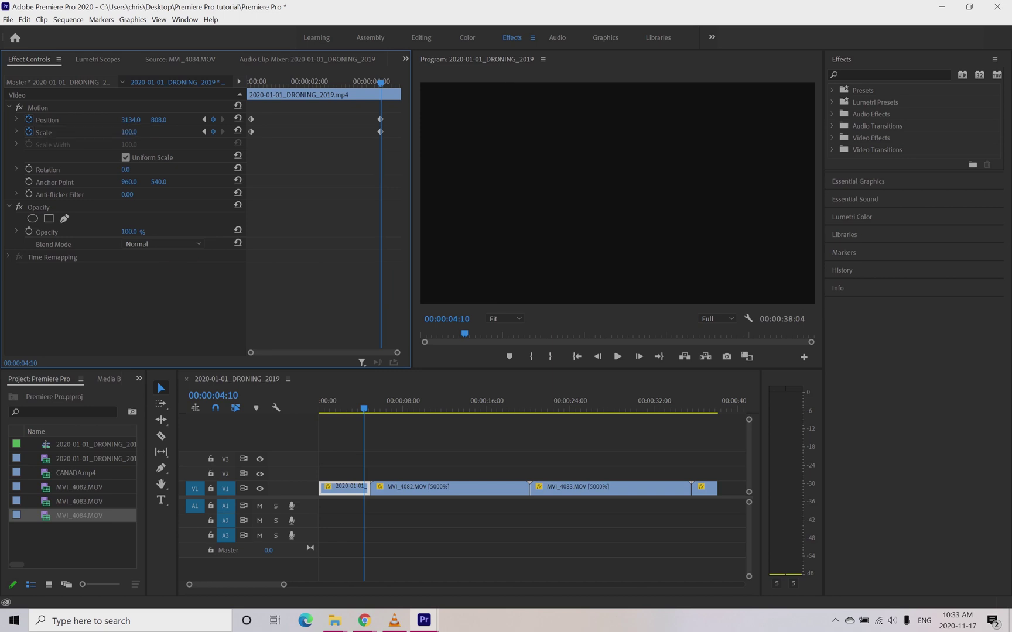
Set the drone clip's ending keyframes to position 1359, 663 and scale 149, and play the sequence from its start.
left_click_drag(127, 131, 1, 120)
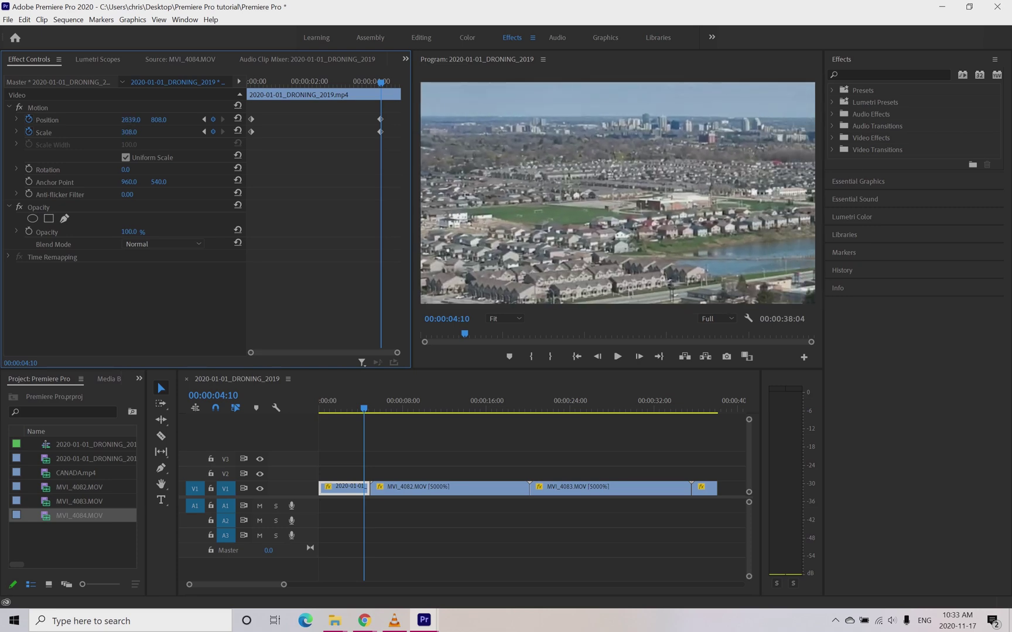
left_click_drag(159, 120, 109, 120)
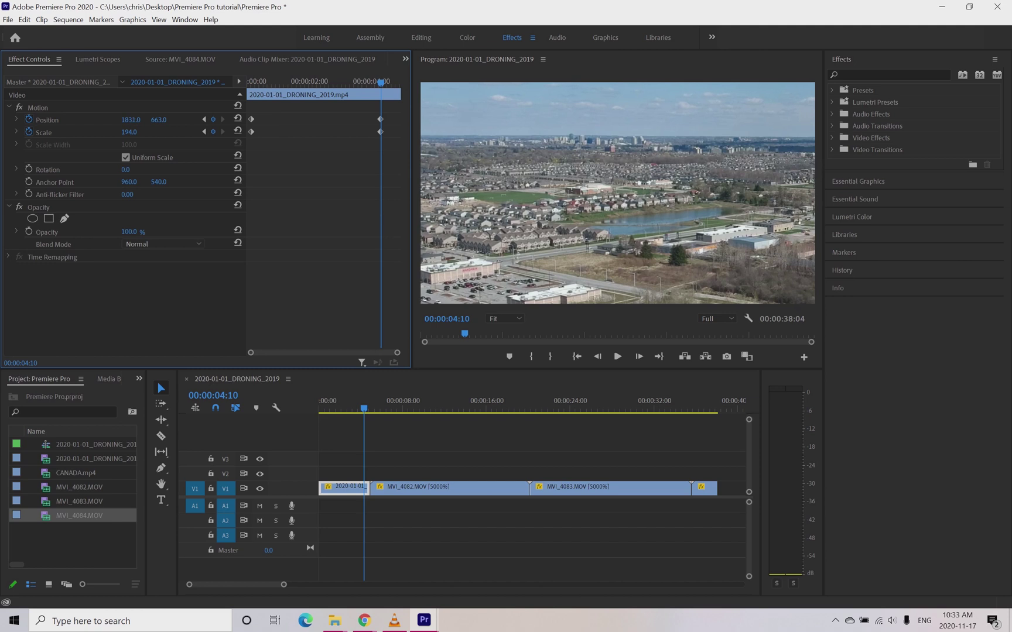
left_click_drag(129, 133, 44, 120)
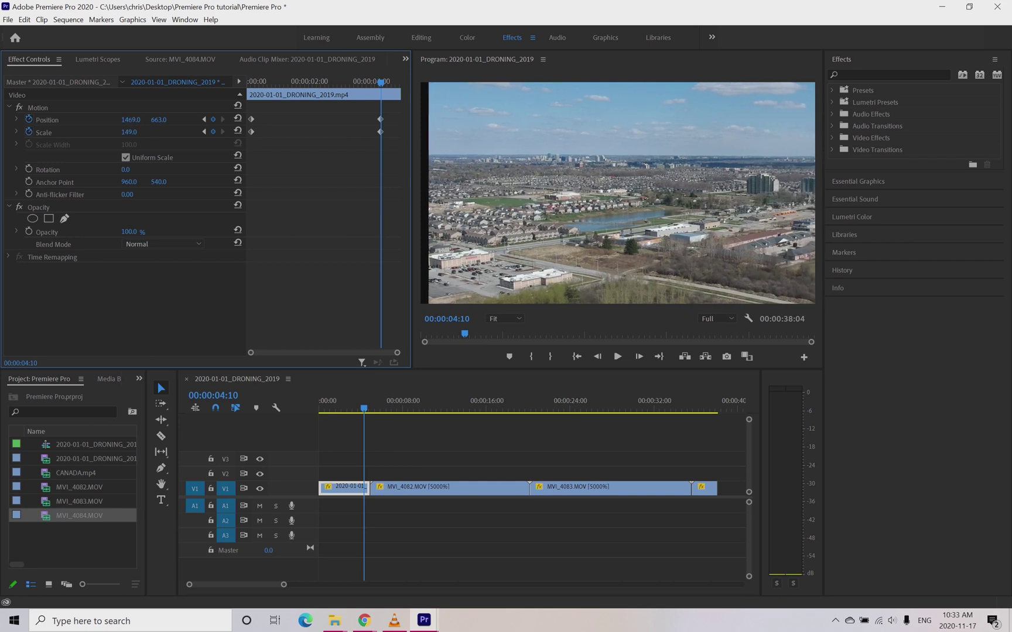
key("Home")
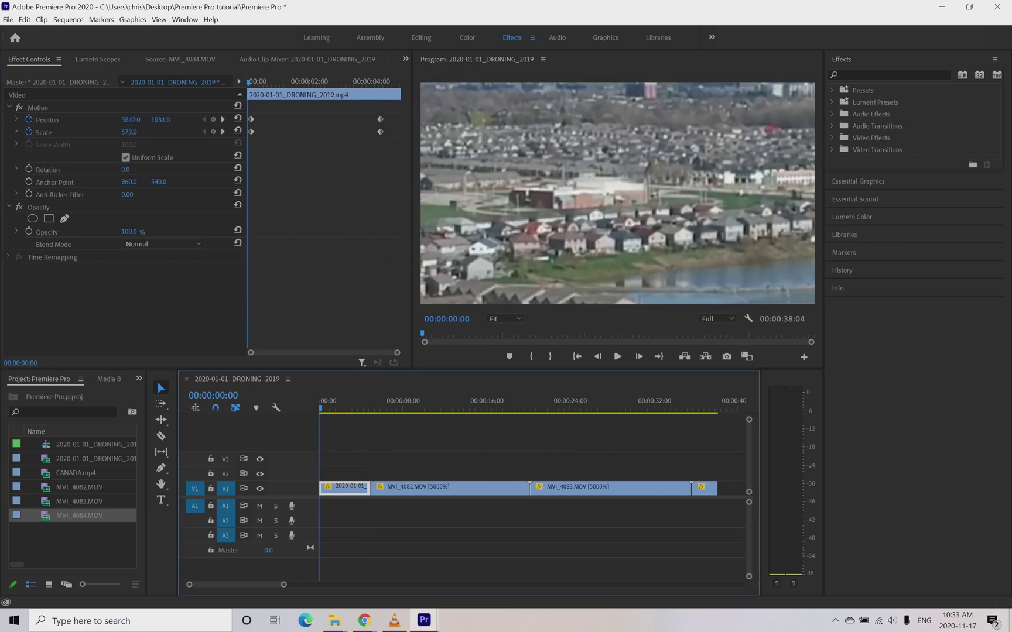
key("space")
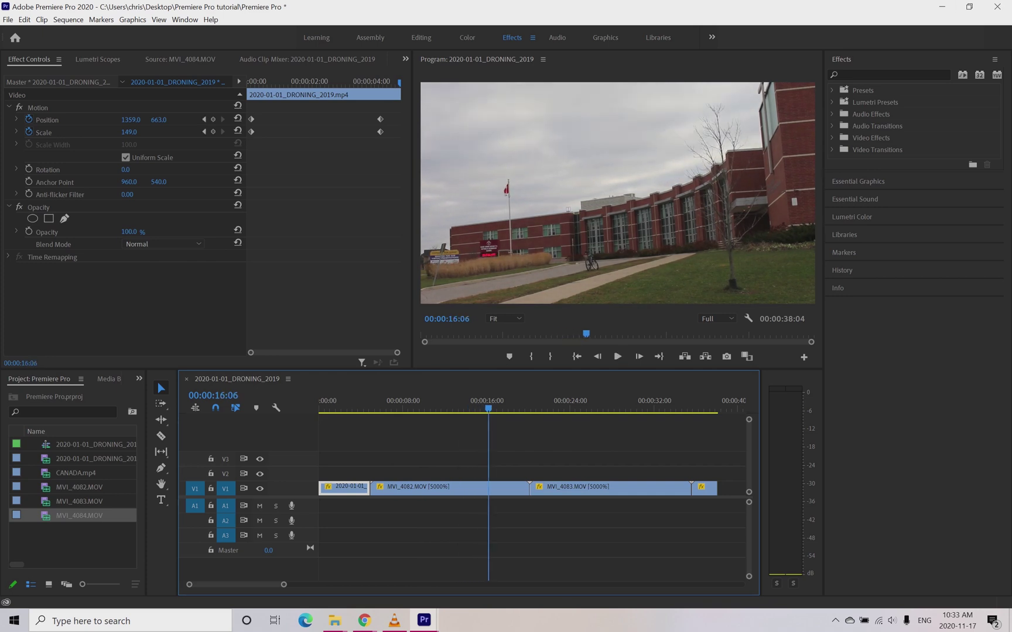
Find the ProcAmp video effect and apply it to the MVI_4082.MOV clip on V1.
left_click(890, 75)
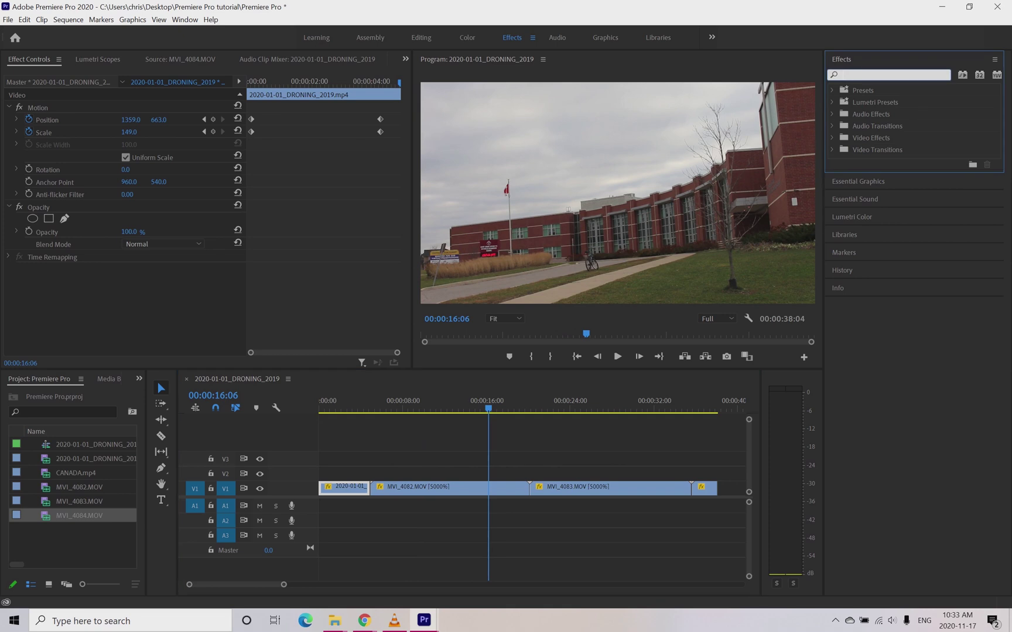
type("p")
type("rocamp")
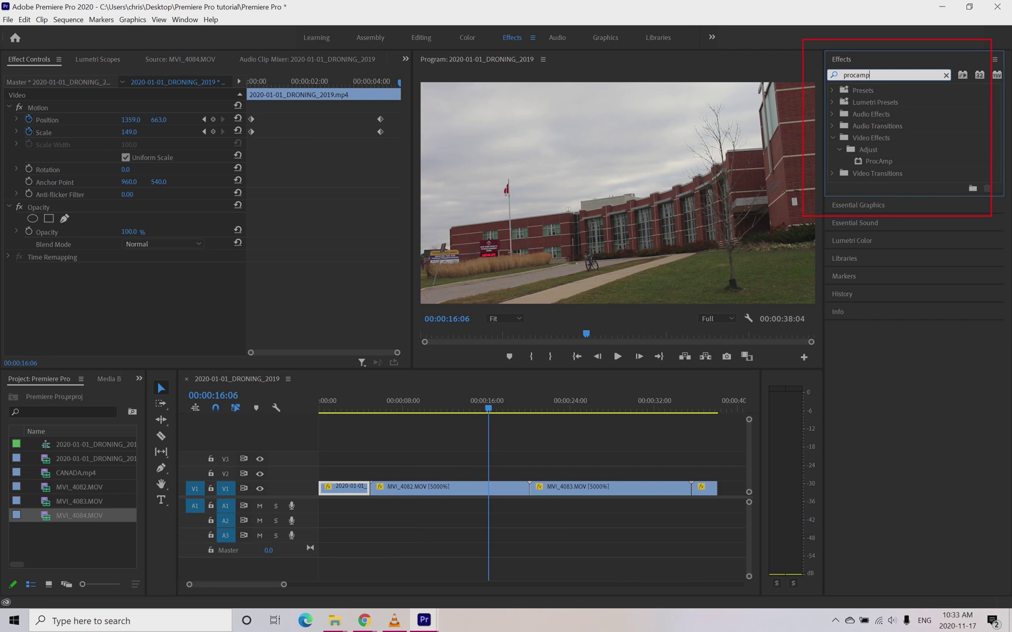
left_click(878, 162)
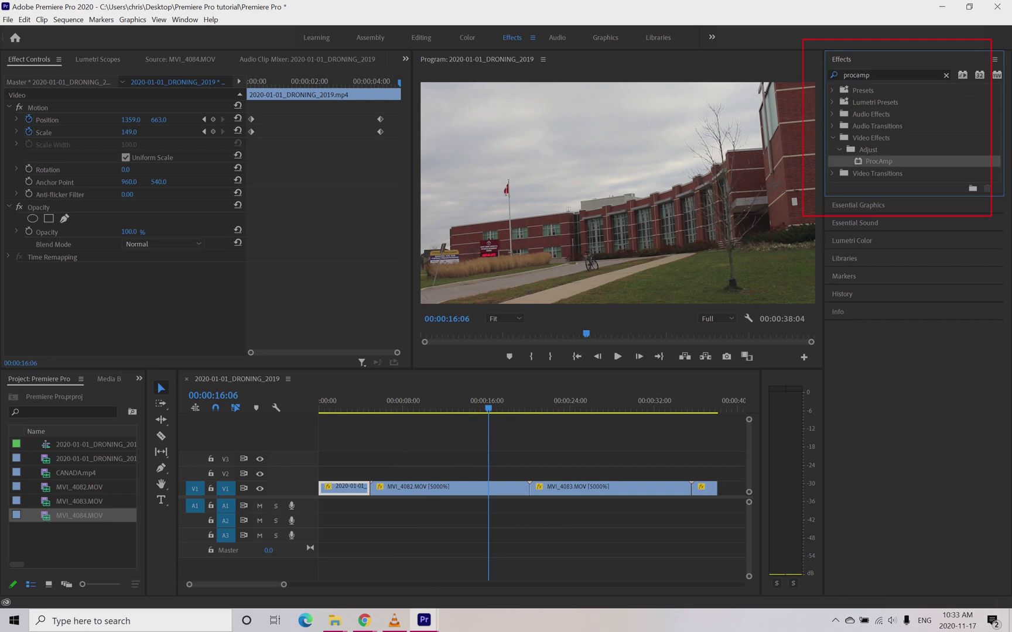
left_click_drag(878, 162, 465, 488)
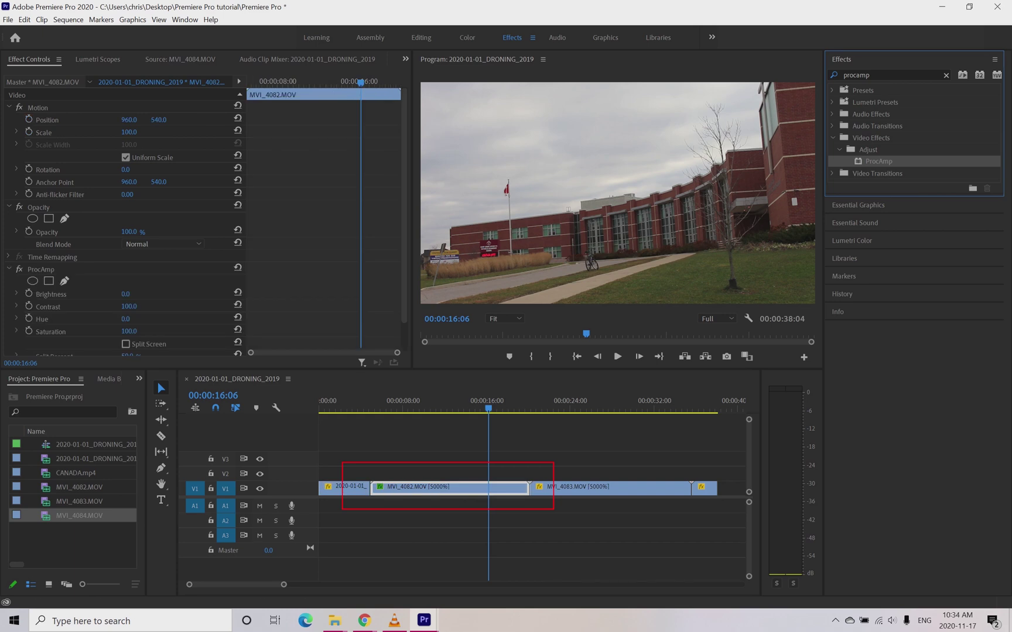
Set the ProcAmp saturation of the MVI_4082.MOV clip to 0.
left_click(128, 331)
type("0")
key("Return")
Apply the ProcAmp effect to the MVI_4083.MOV clip on V1 and set its saturation to 0.
left_click_drag(544, 403, 577, 402)
left_click(600, 488)
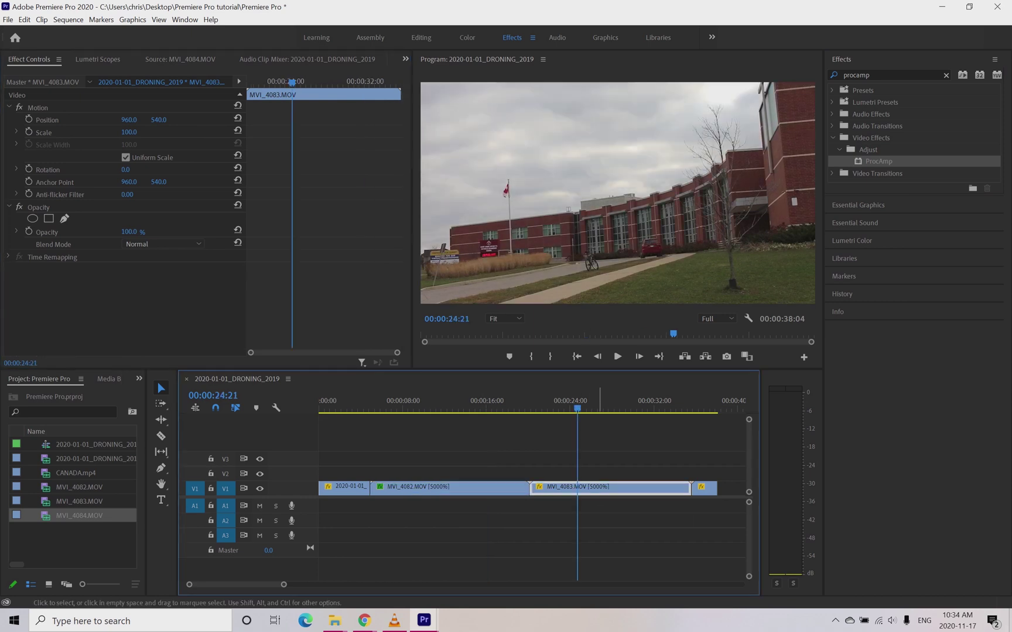
left_click_drag(878, 162, 592, 488)
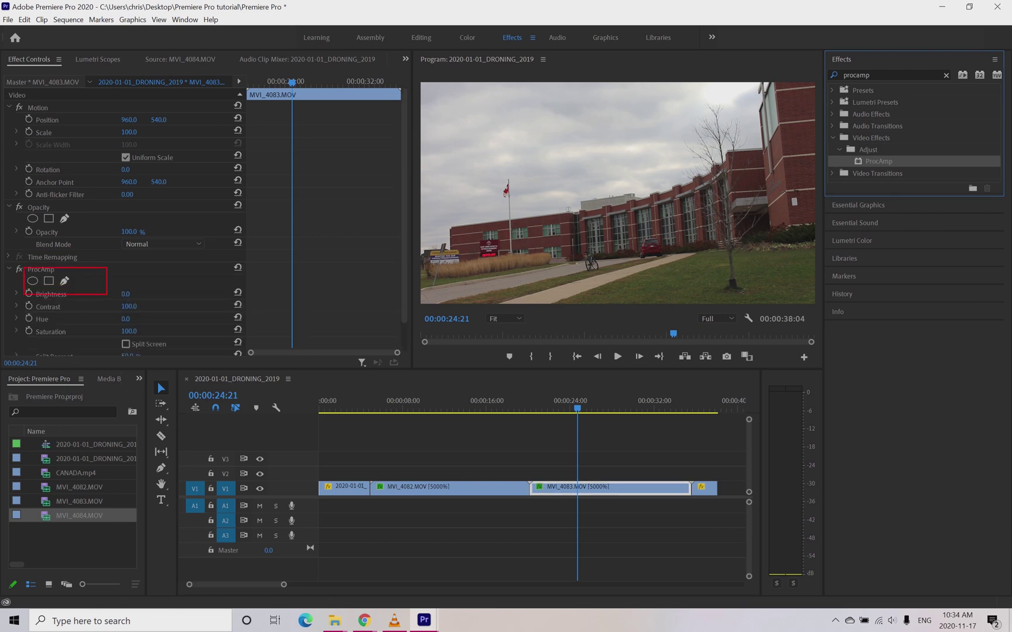
left_click(129, 331)
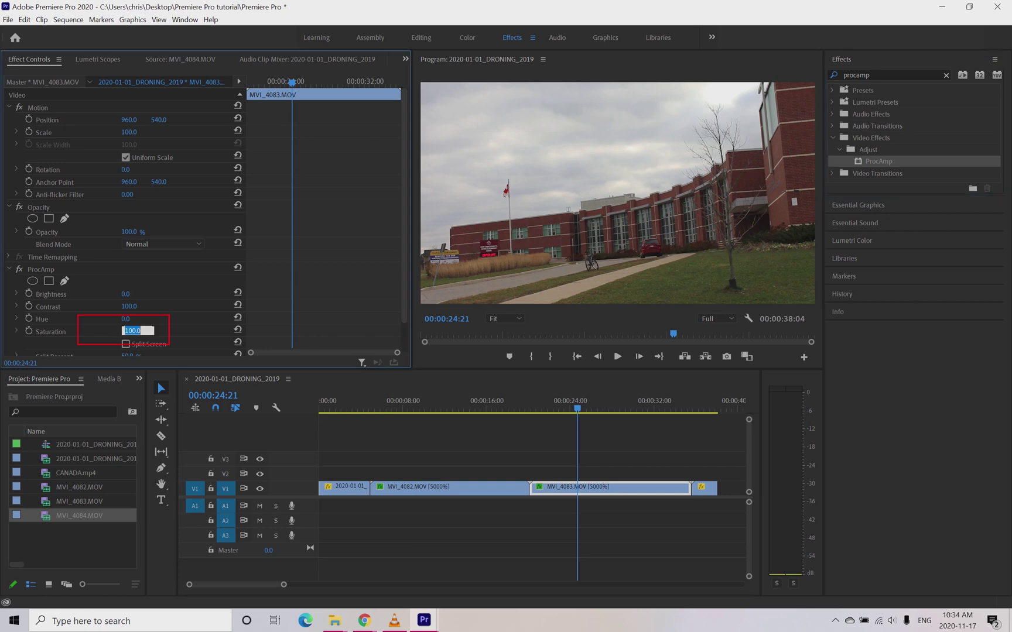
type("0")
key("Return")
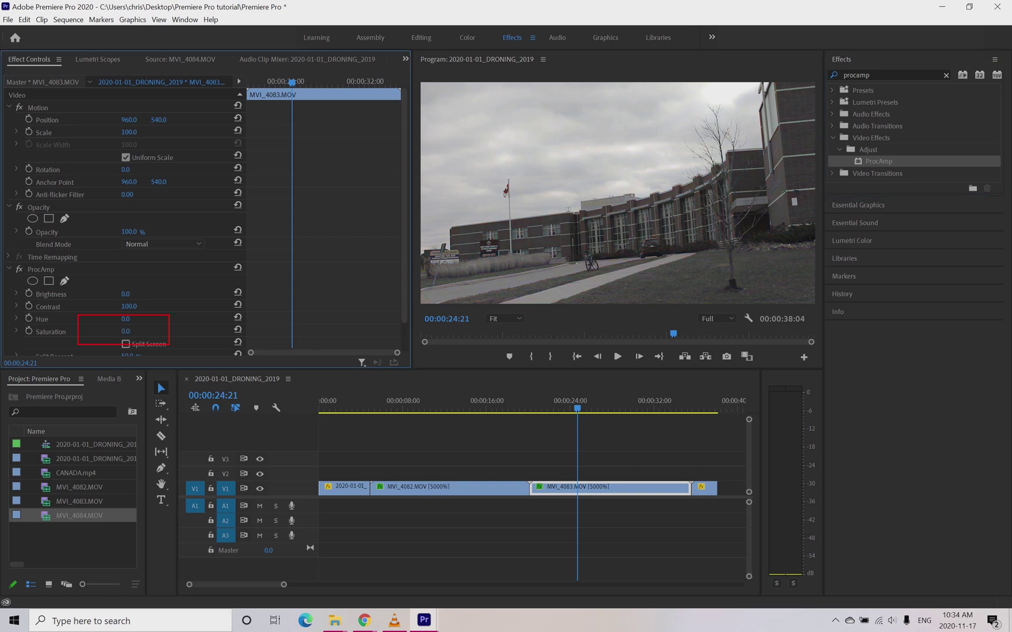
Apply the ProcAmp effect to the last clip on V1, MVI_4084.MOV, and set its saturation to 0.
left_click_drag(578, 408, 701, 408)
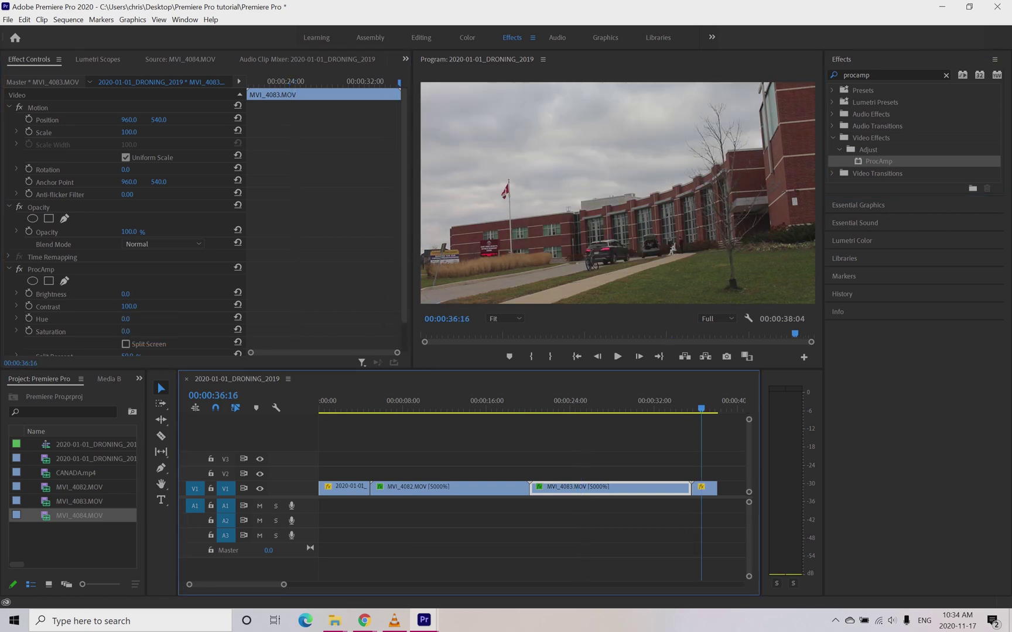
left_click(706, 488)
left_click_drag(878, 162, 708, 489)
left_click(129, 331)
type("0")
key("Return")
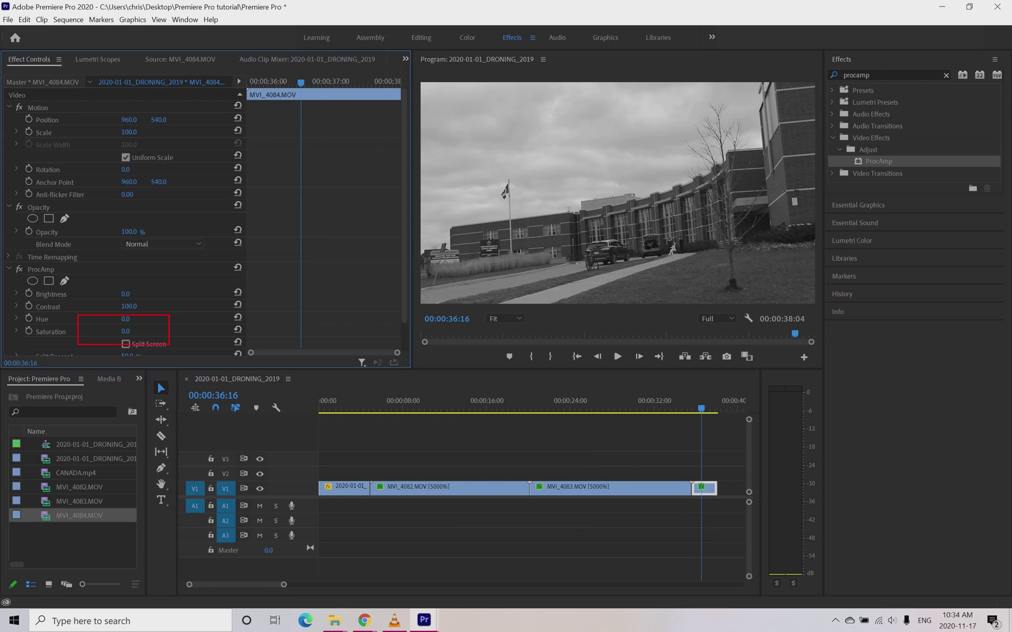
Review the sequence by scrubbing from its start to the last clip.
left_click(704, 488)
key("Home")
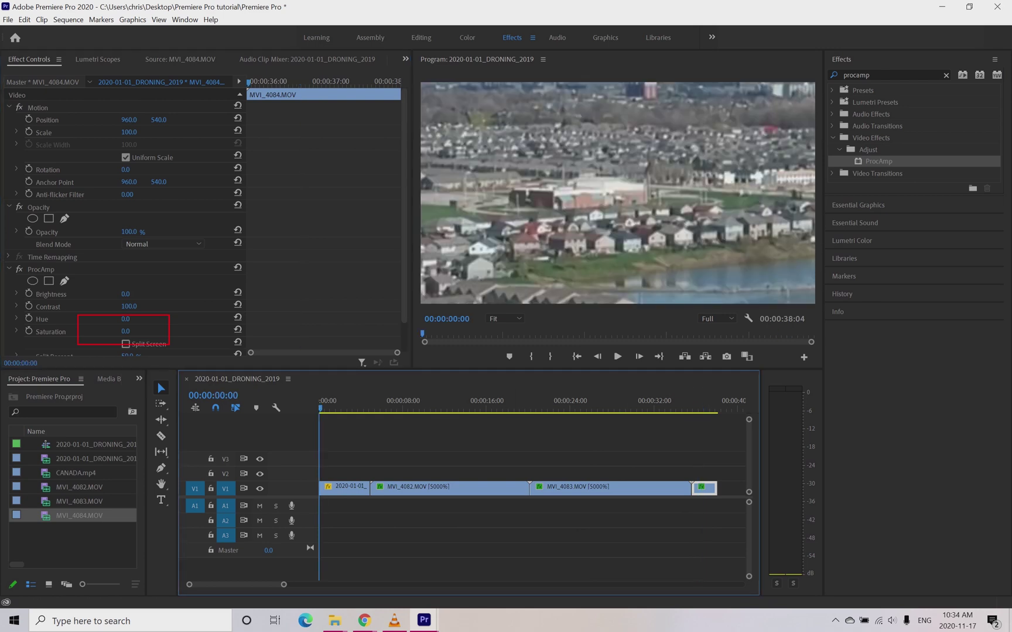
left_click_drag(320, 408, 696, 408)
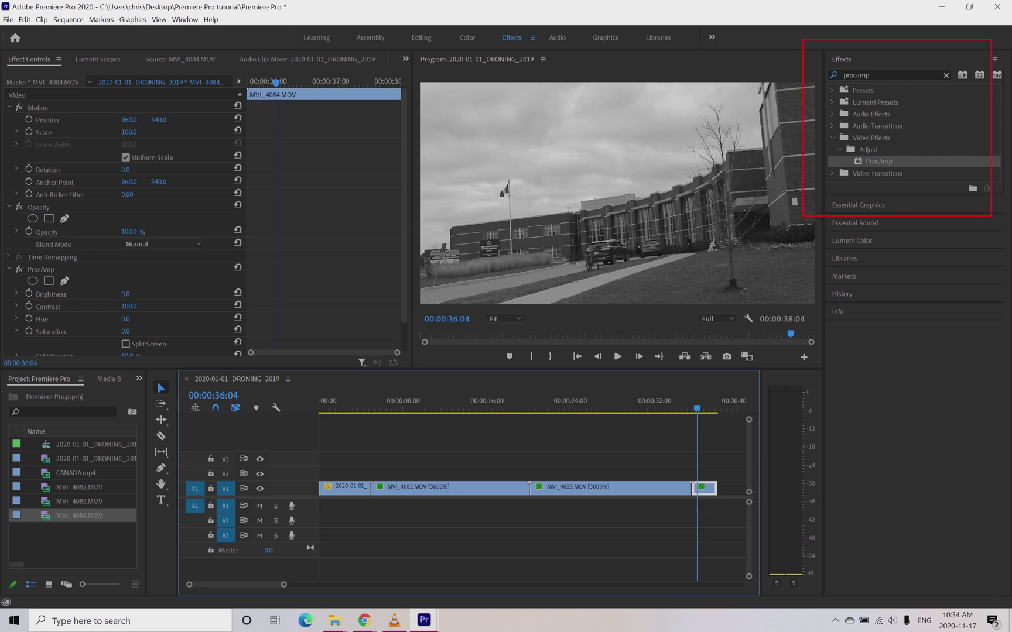
Clear the procamp effects search and expand the Video Transitions category.
left_click(833, 126)
left_click(879, 75)
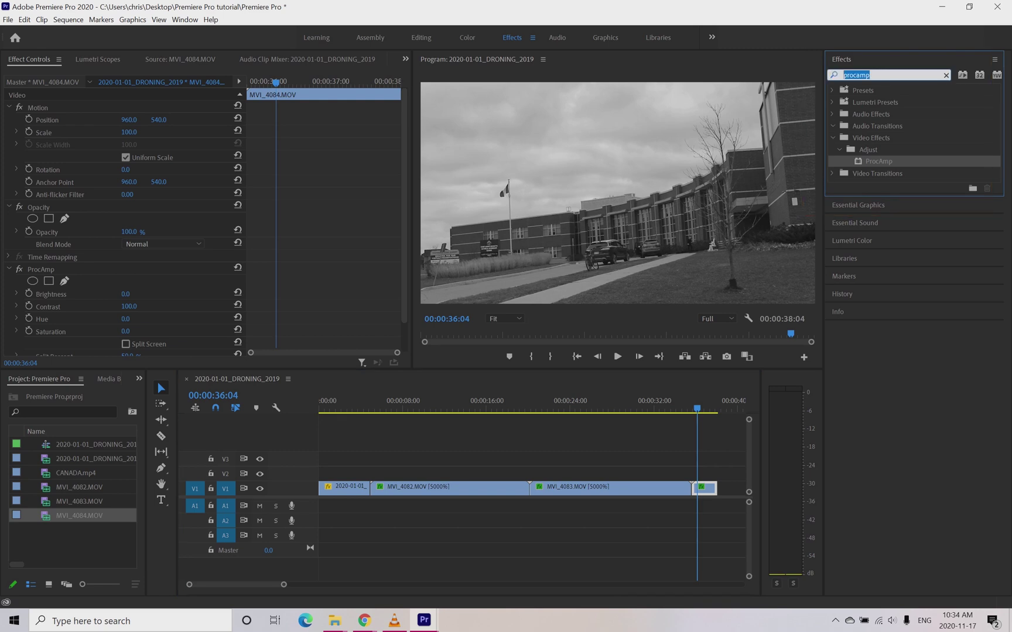
key("BackSpace")
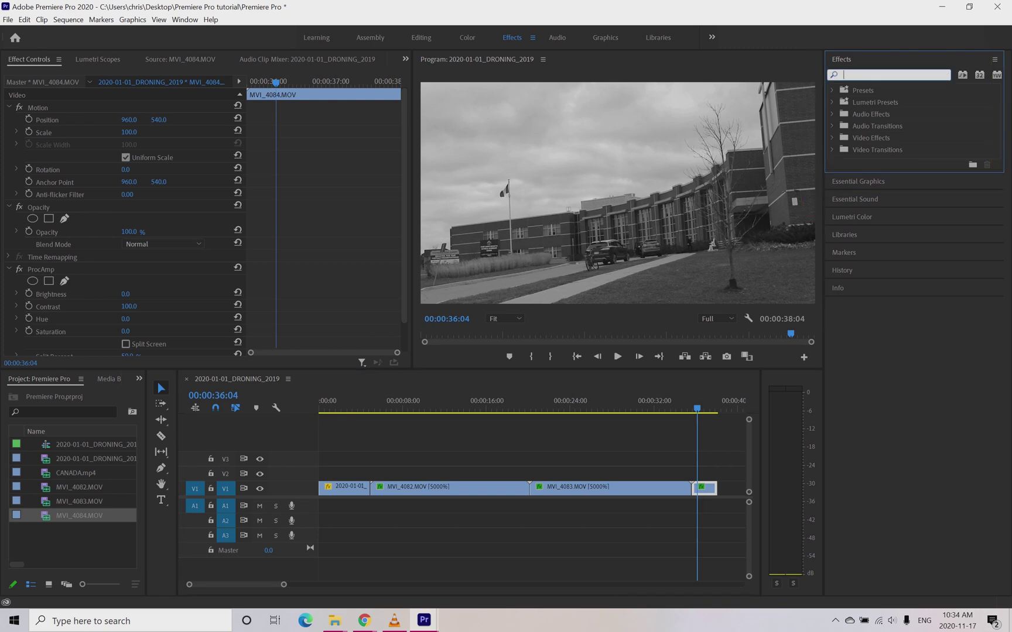
left_click(832, 150)
Add the Cube Spin 3D Motion transition at the cut between MVI_4082.MOV and MVI_4083.MOV, and play it back from 00:00:19:19.
left_click_drag(700, 404, 524, 404)
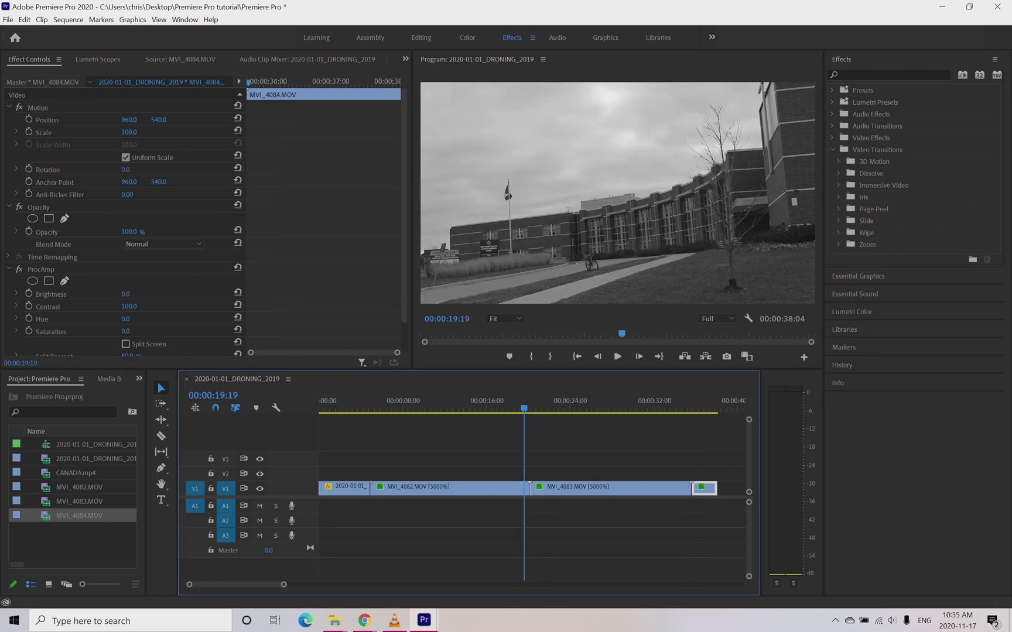
left_click(874, 162)
left_click(838, 161)
left_click_drag(879, 173, 530, 488)
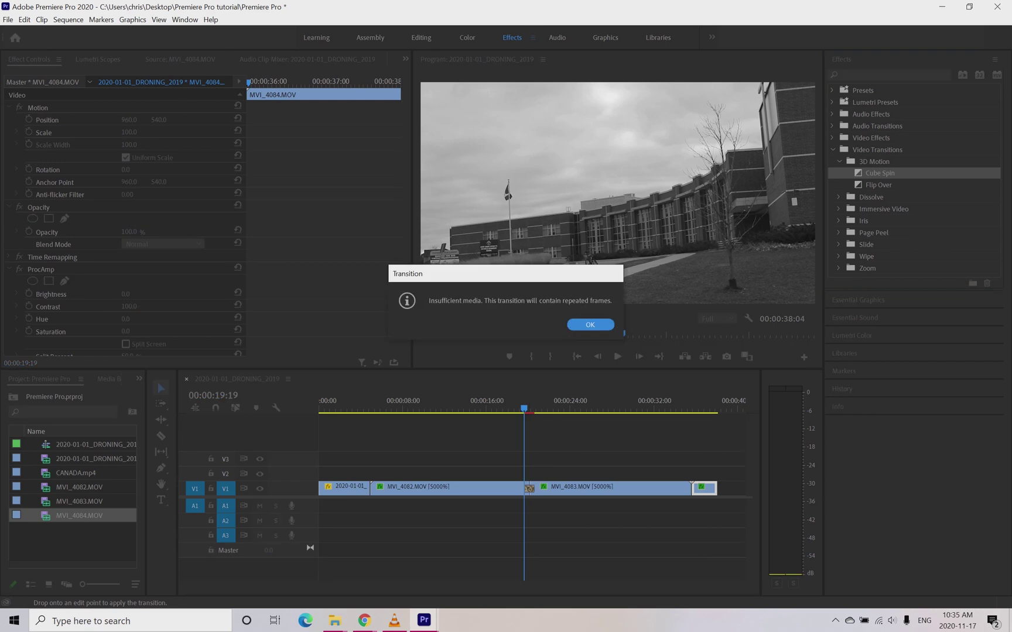
key("Return")
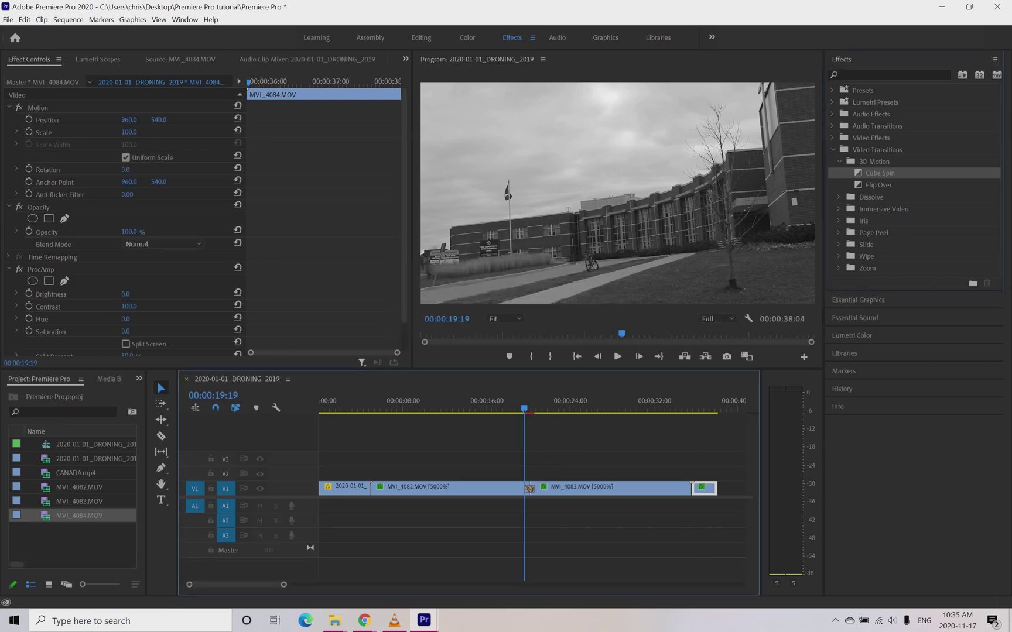
key("space")
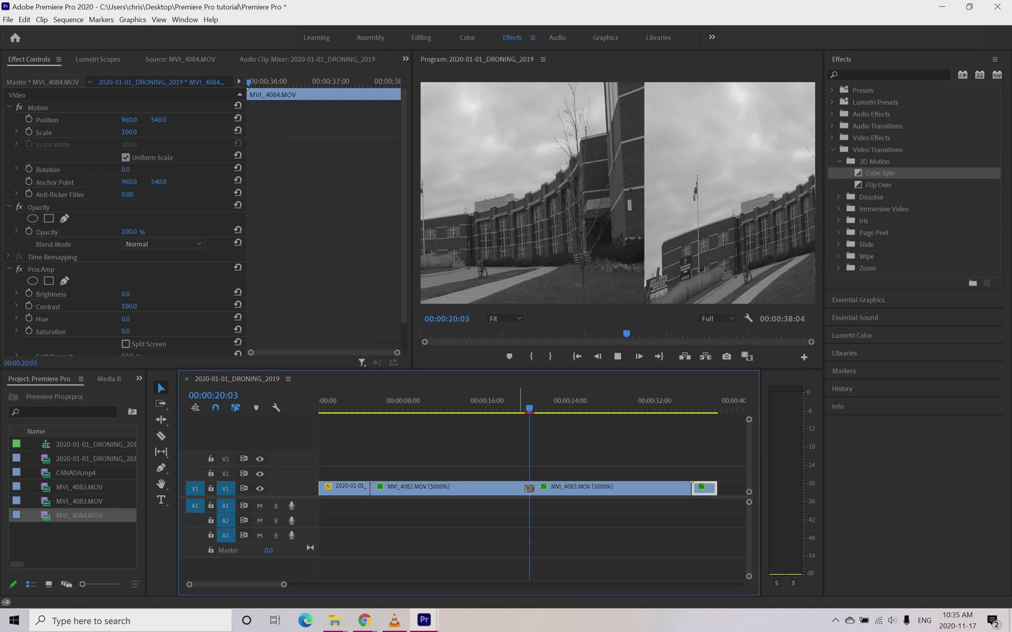